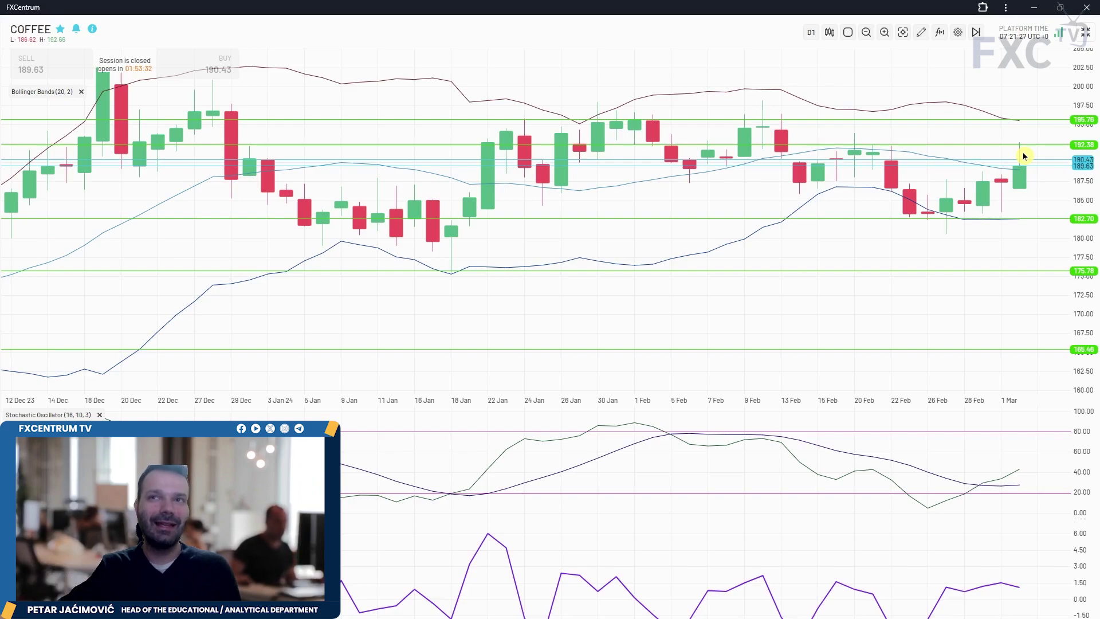
# Examine the latest COFFEE daily candles against the Bollinger Bands and the green horizontal levels.
pyautogui.scroll(3, 1012, 198)
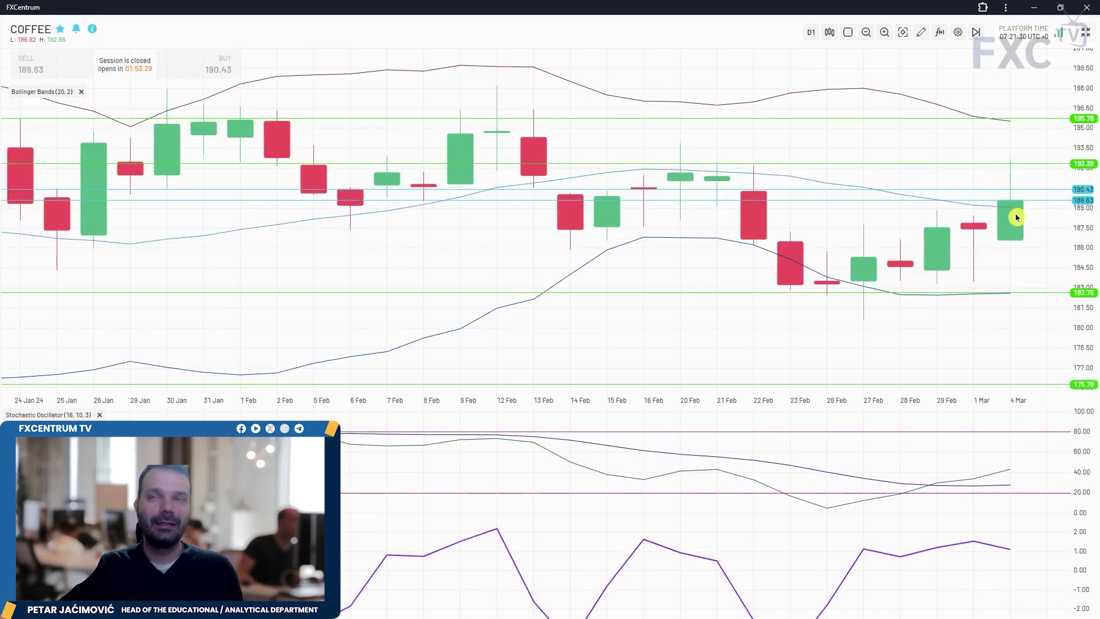
pyautogui.click(1008, 176)
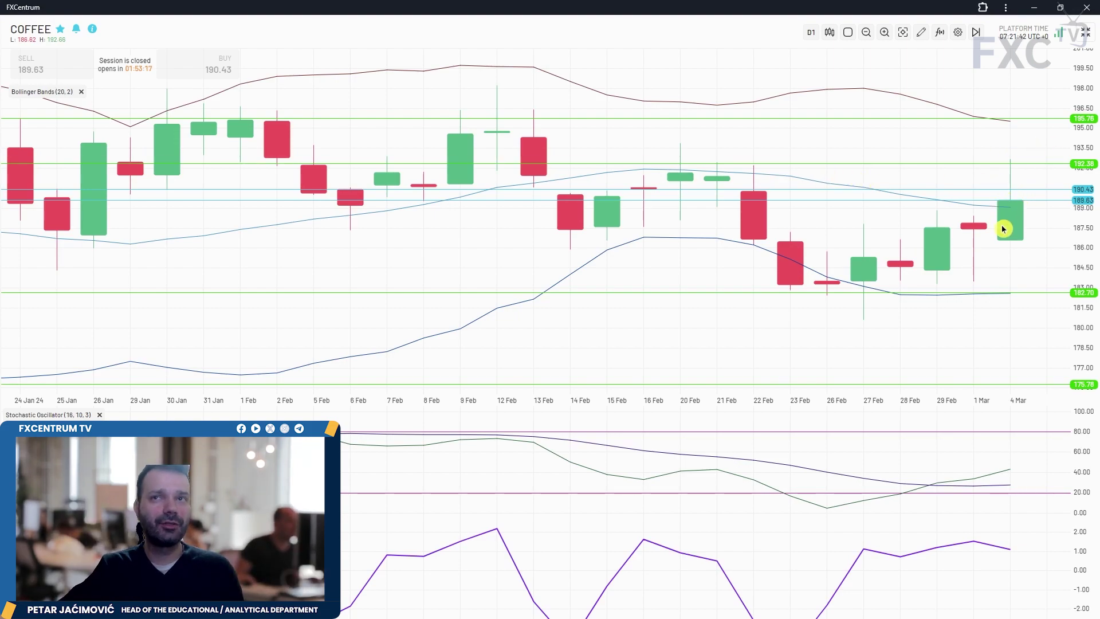
pyautogui.scroll(-2, 1005, 244)
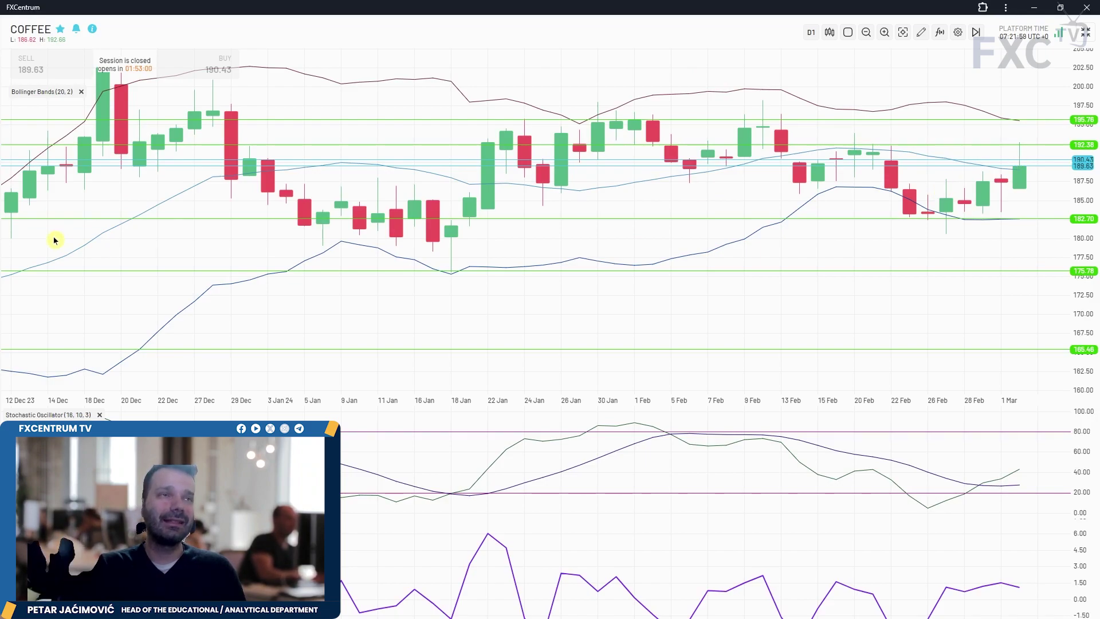
# Open the WTI chart from the favorites list and show it in full-screen view.
pyautogui.click(1086, 34)
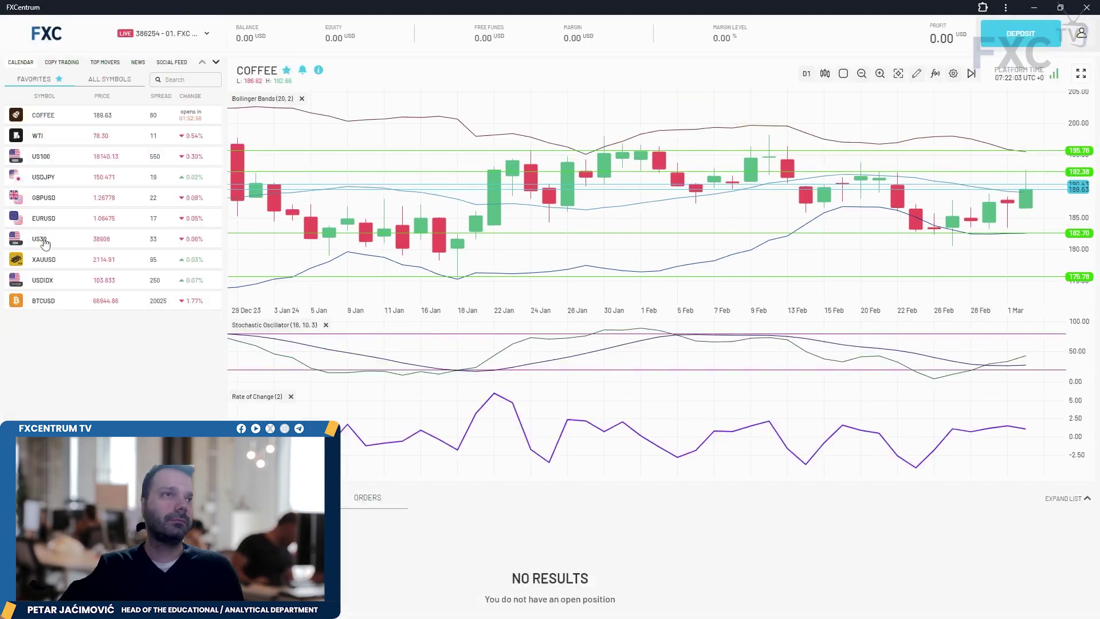
pyautogui.click(58, 136)
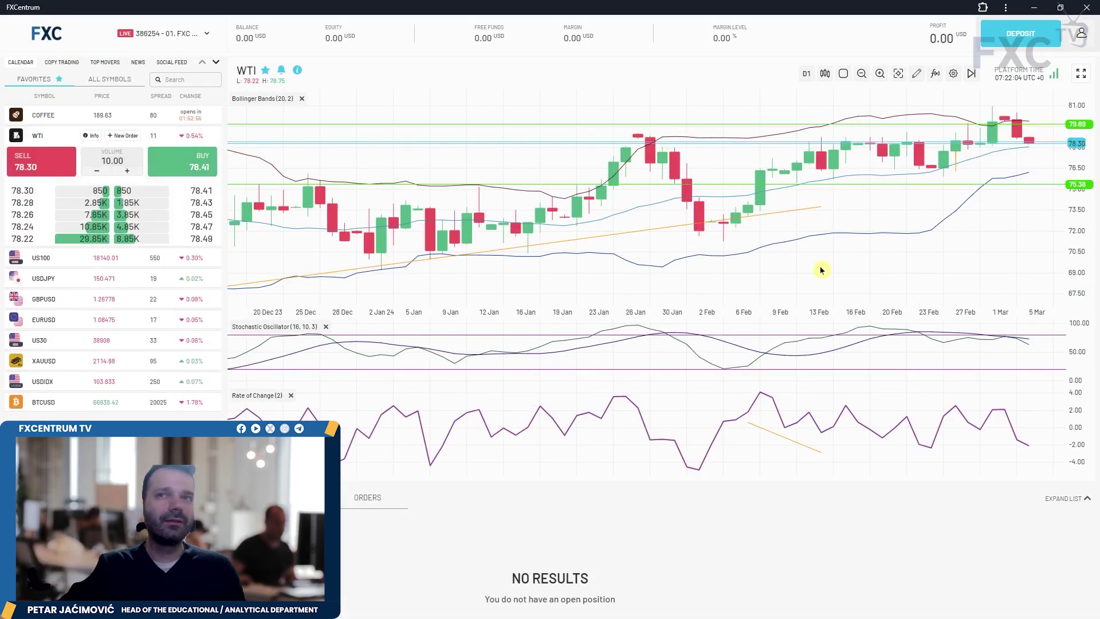
pyautogui.click(1082, 78)
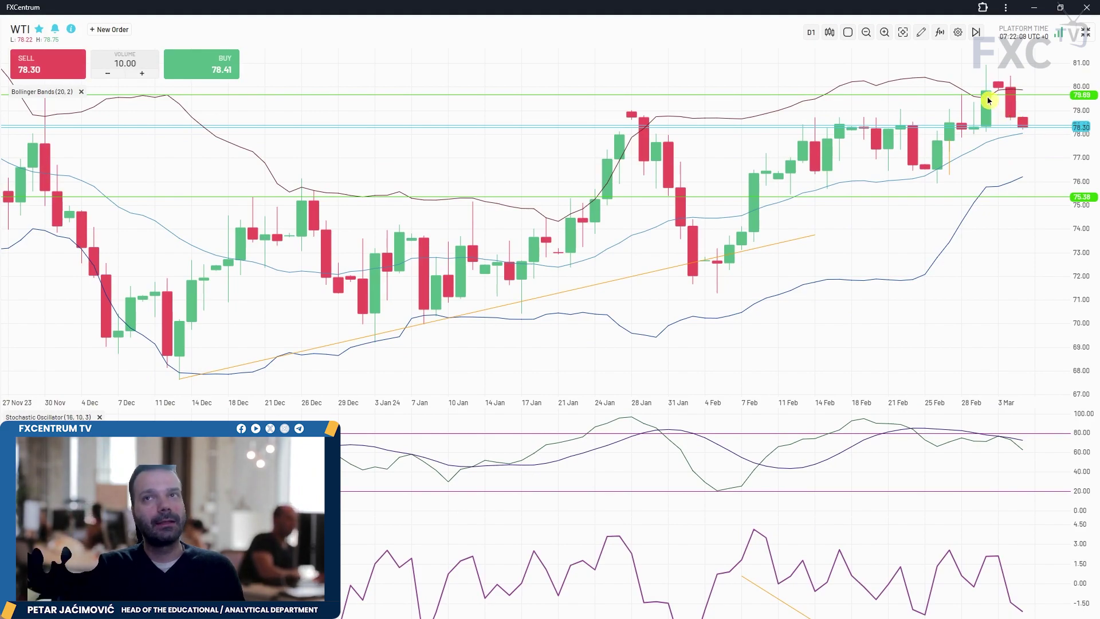
# Examine WTI's recent daily candles against the Bollinger Bands, the rising trendline and the horizontal levels, at closer and wider ranges.
pyautogui.scroll(-5, 985, 103)
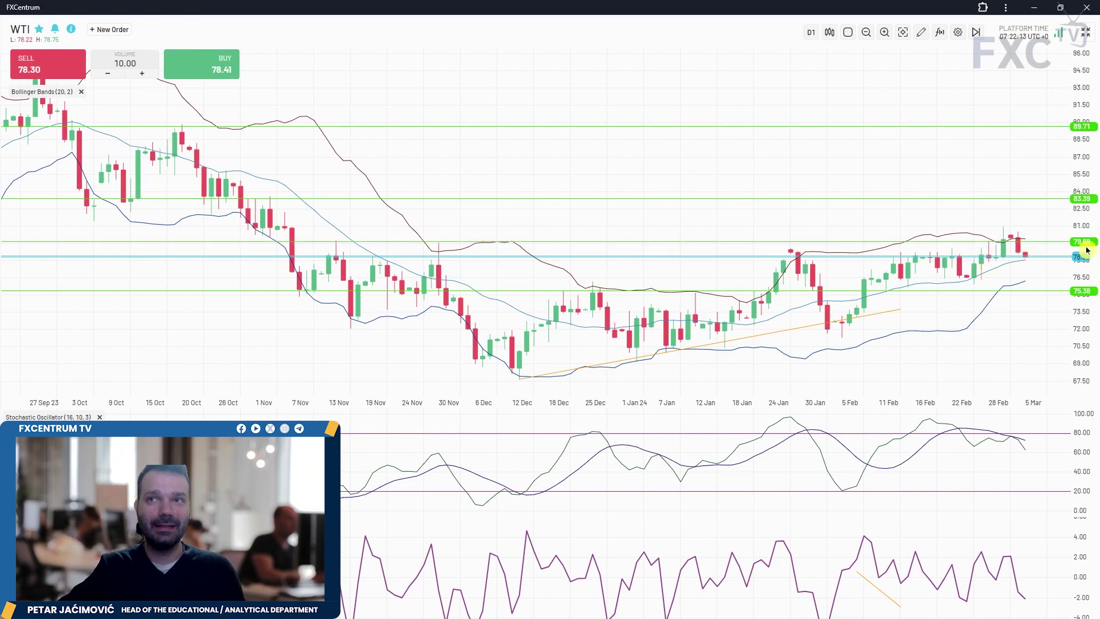
pyautogui.scroll(3, 991, 240)
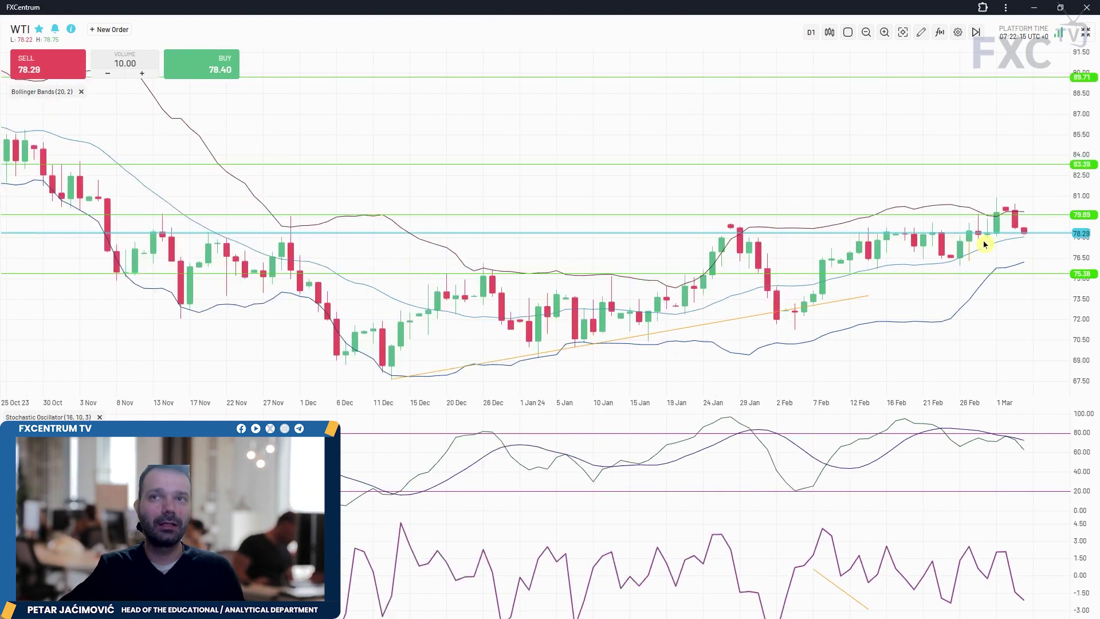
pyautogui.scroll(2, 995, 227)
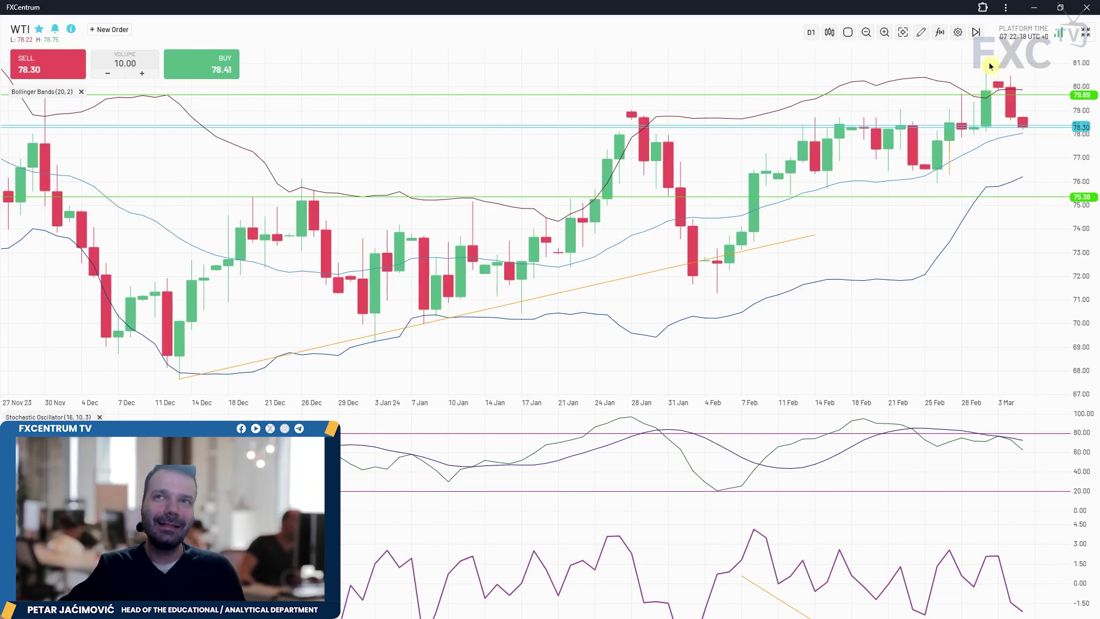
pyautogui.scroll(2, 994, 70)
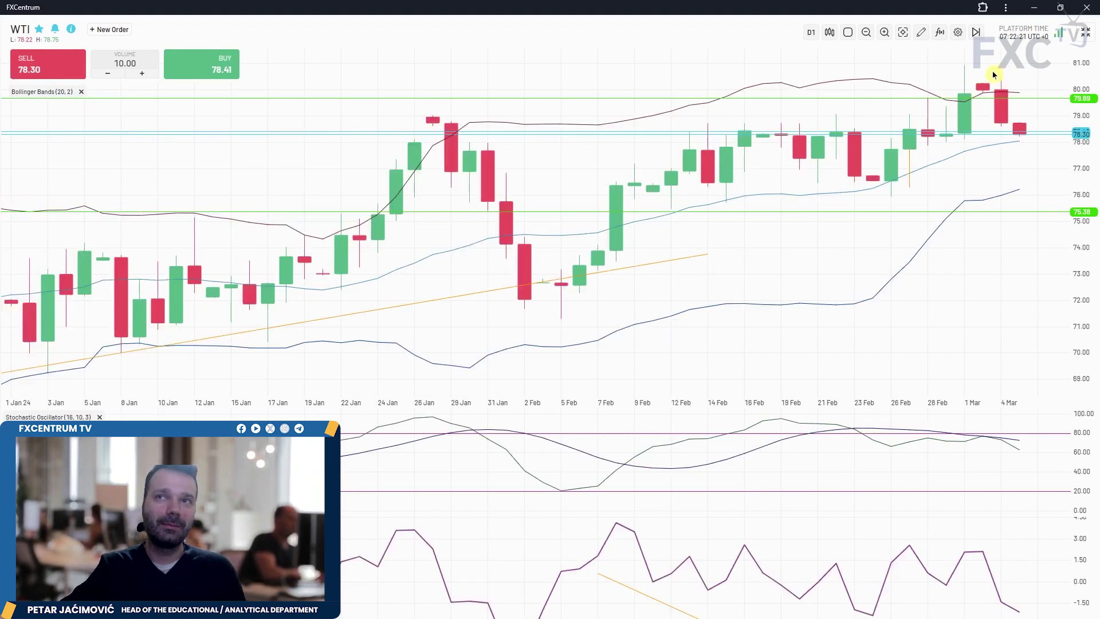
pyautogui.scroll(2, 956, 83)
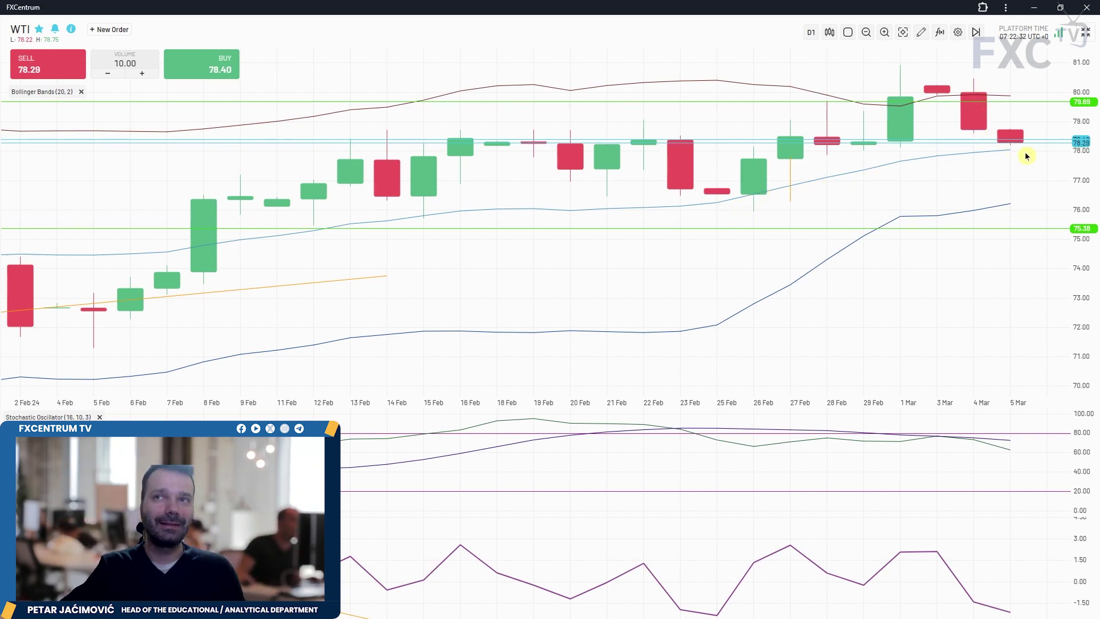
pyautogui.scroll(-3, 1024, 155)
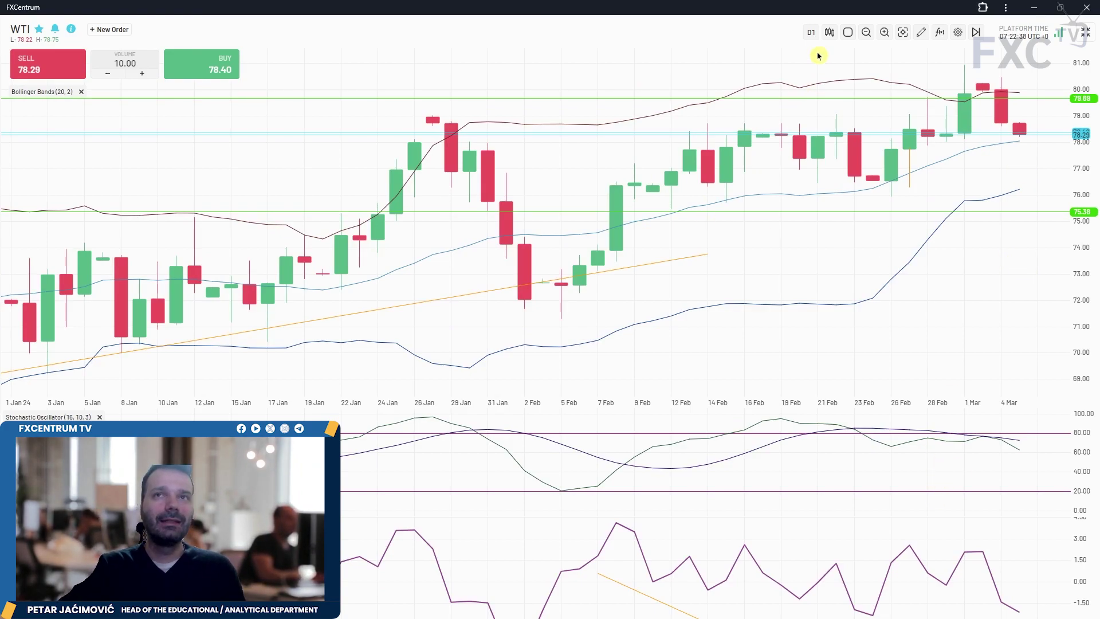
pyautogui.scroll(-3, 847, 143)
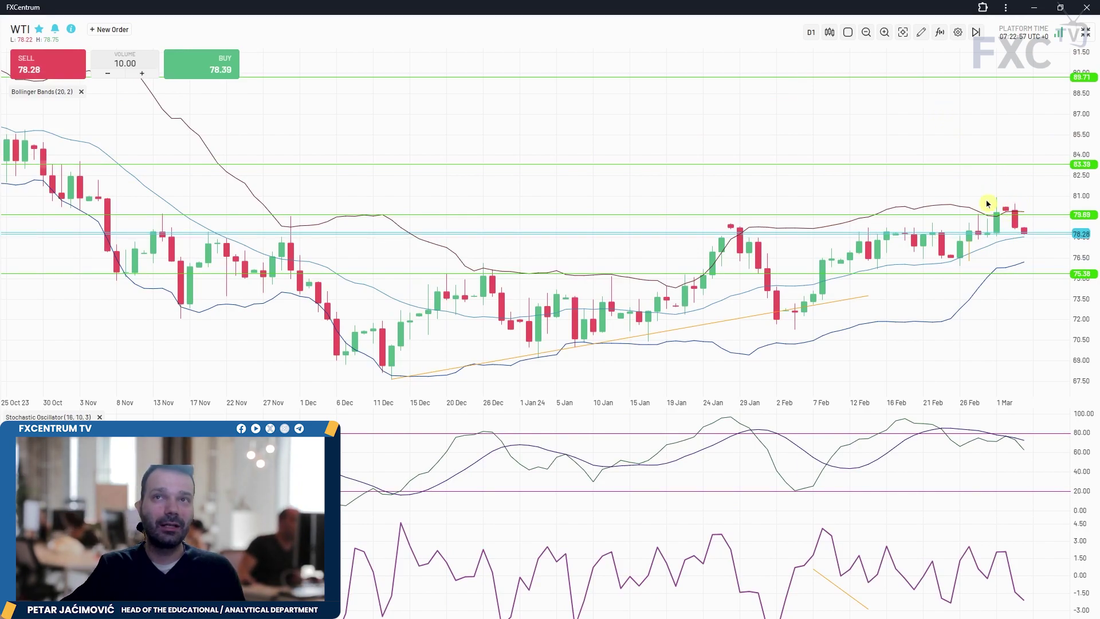
pyautogui.scroll(2, 996, 311)
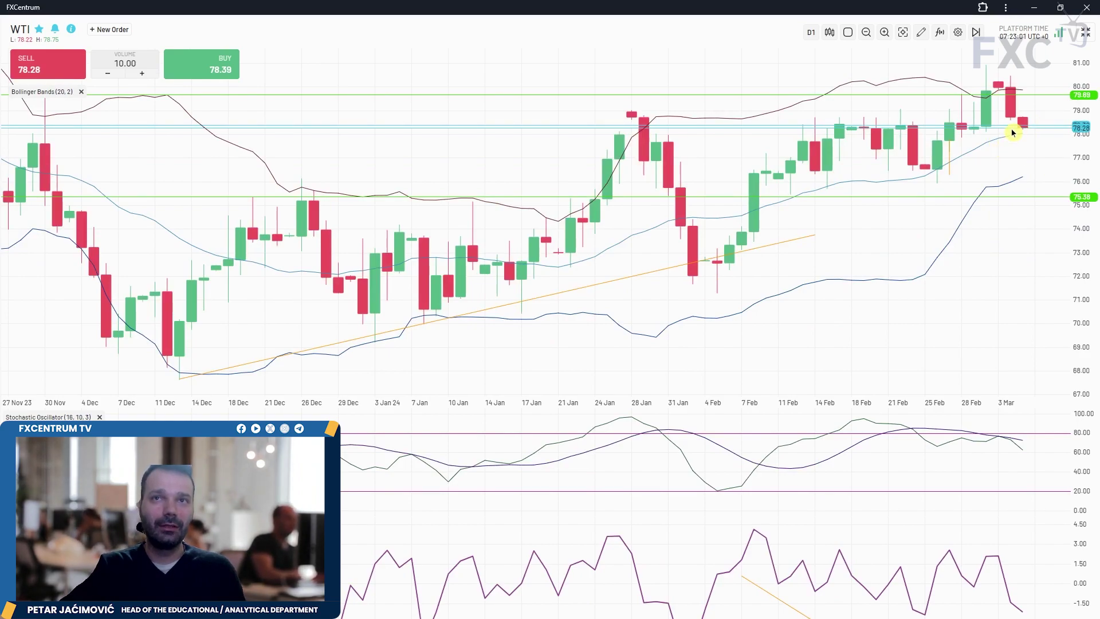
# View the WTI chart on the H1 timeframe and switch it to M30.
pyautogui.click(810, 32)
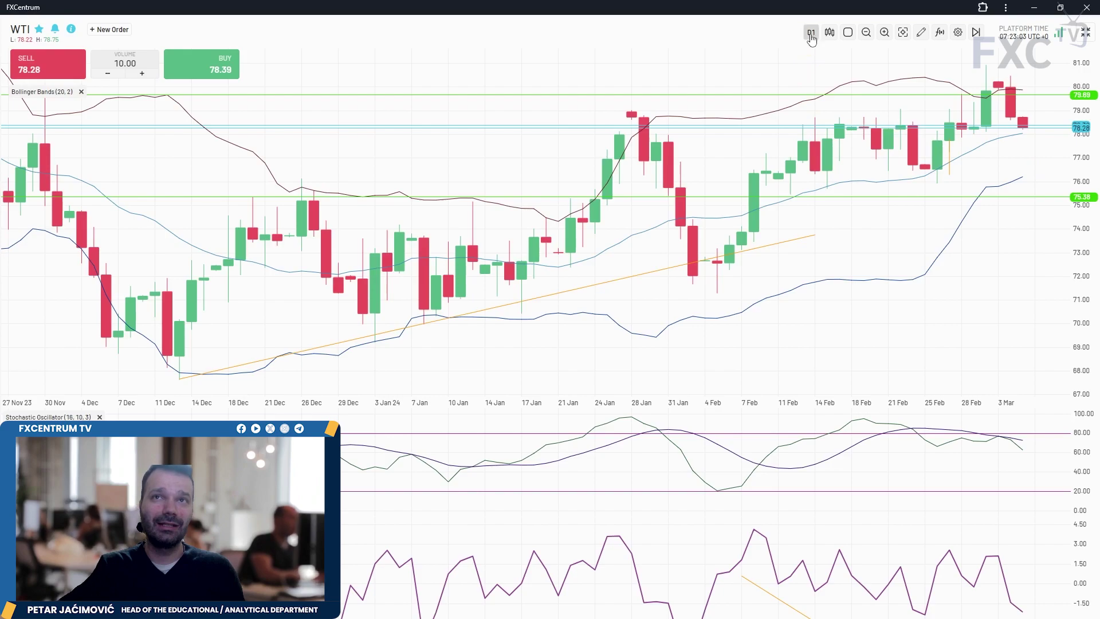
pyautogui.click(811, 117)
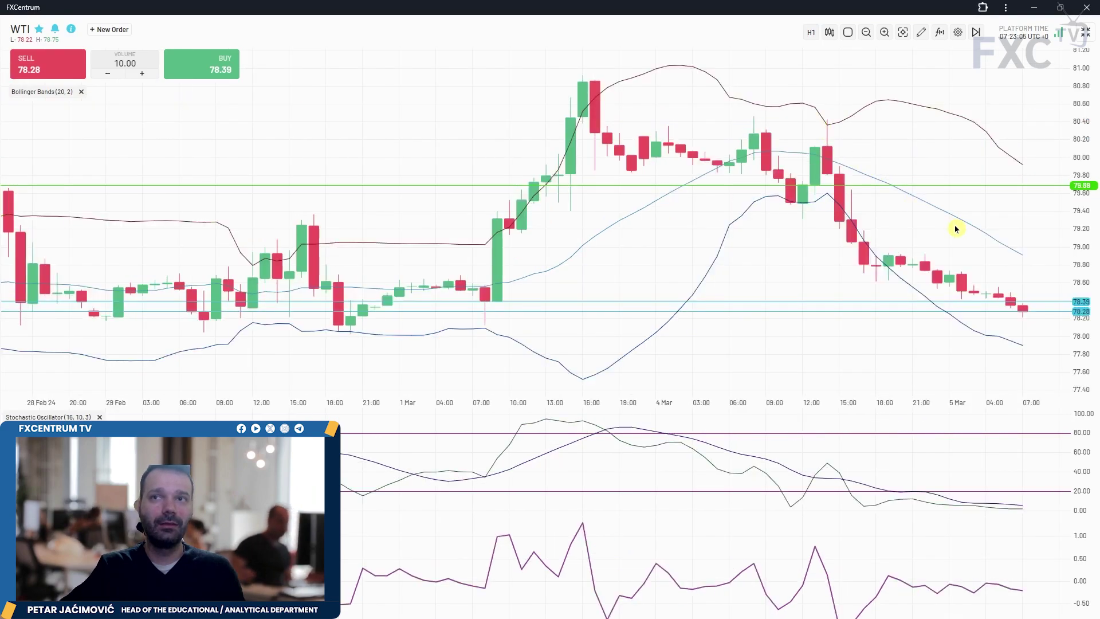
pyautogui.click(811, 32)
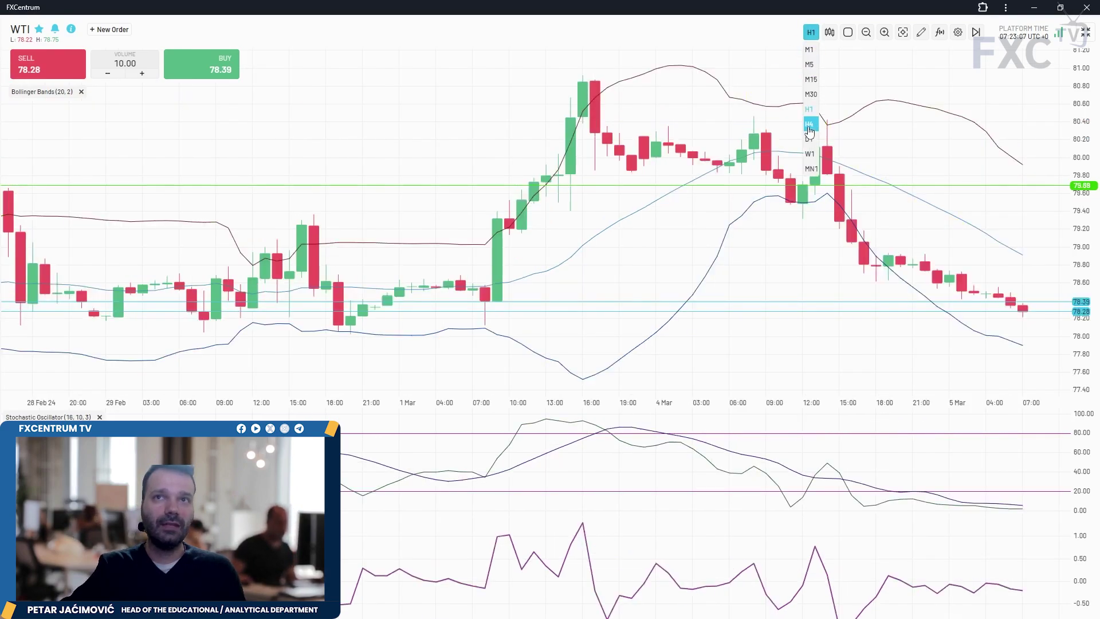
pyautogui.click(810, 94)
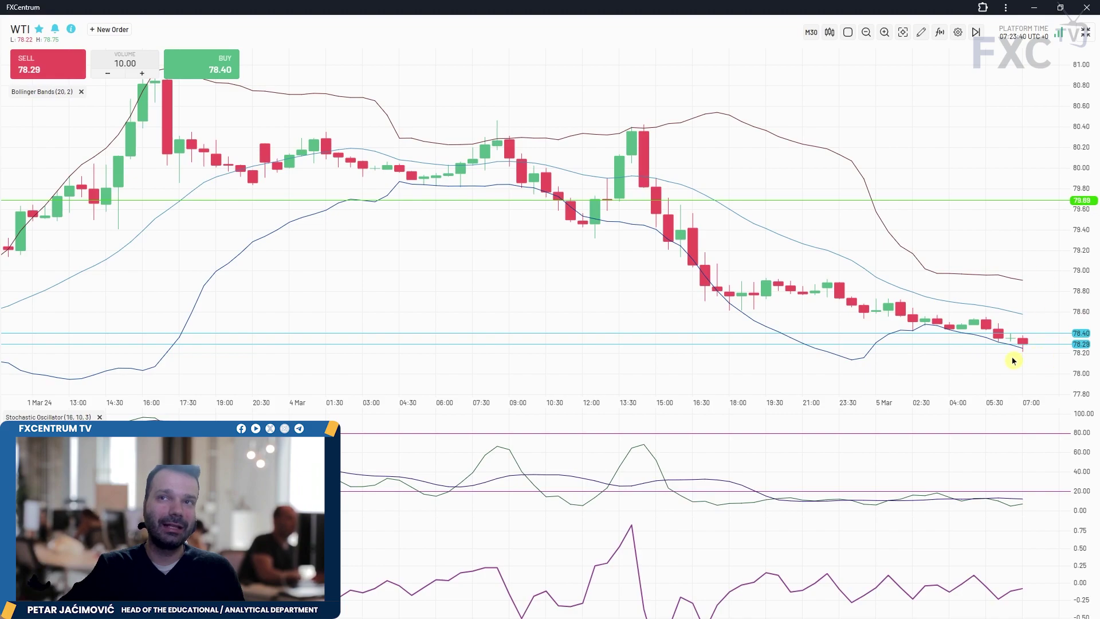
# Open the US100 chart from the favorites list and show it in full-screen view.
pyautogui.click(1084, 34)
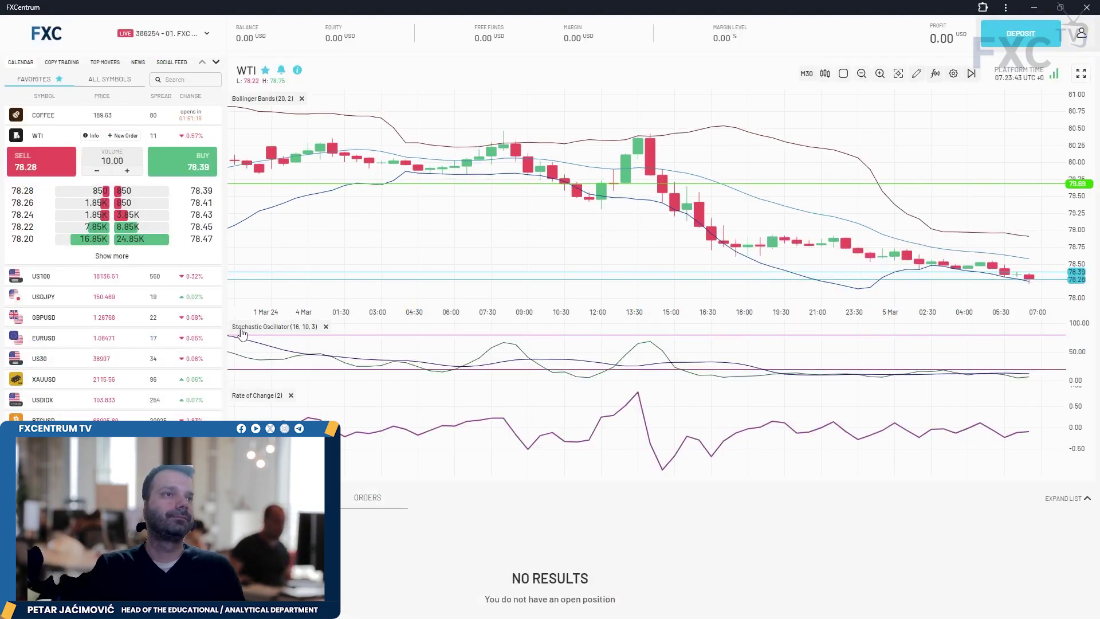
pyautogui.click(79, 277)
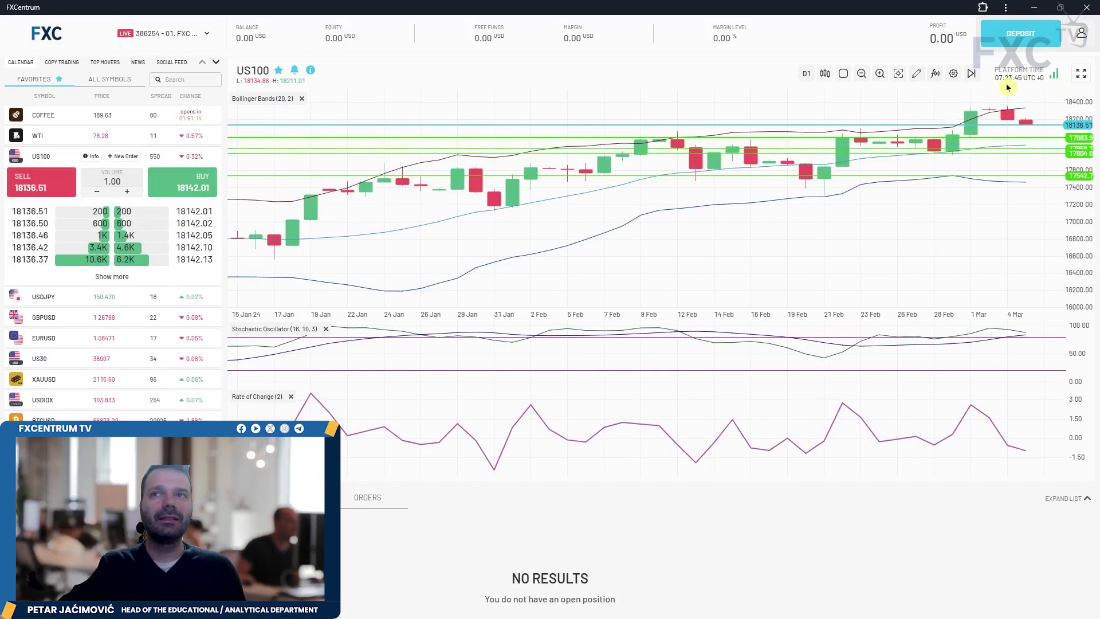
pyautogui.click(1080, 73)
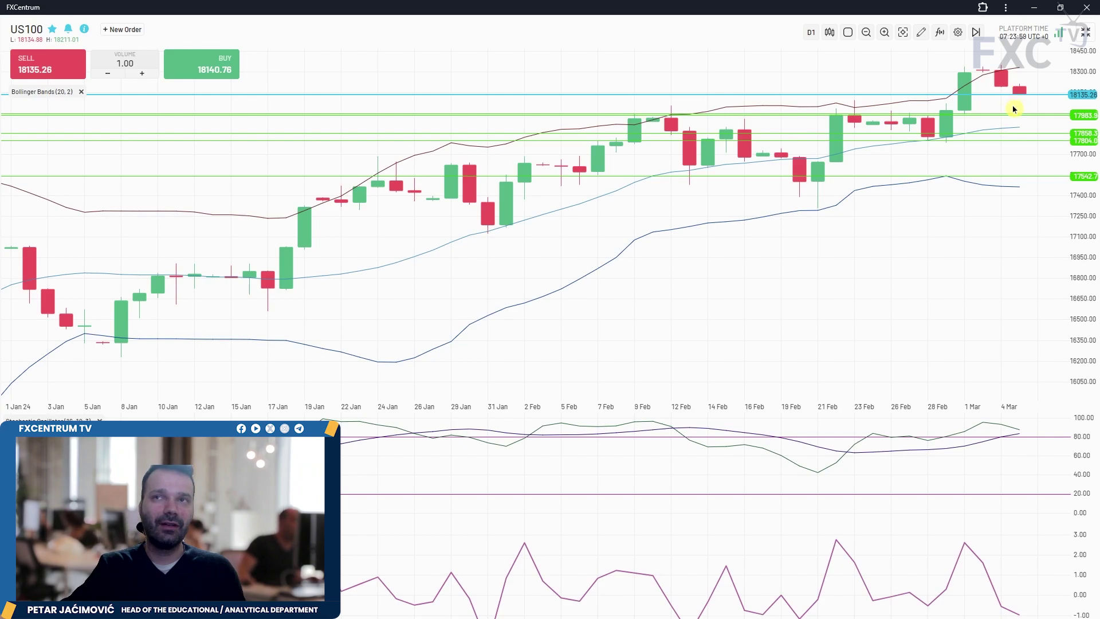
# Move the two US100 horizontal lines just below 18000 down near the middle Bollinger Band, the lower one at about 17892.
pyautogui.hotkey('alt', 'h')
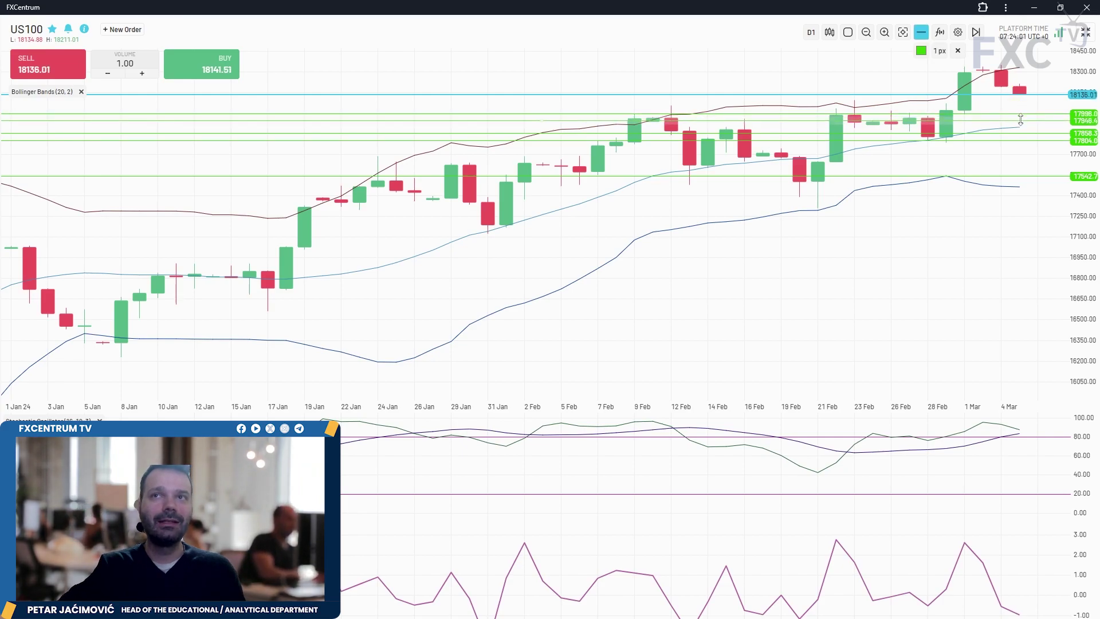
pyautogui.click(1024, 126)
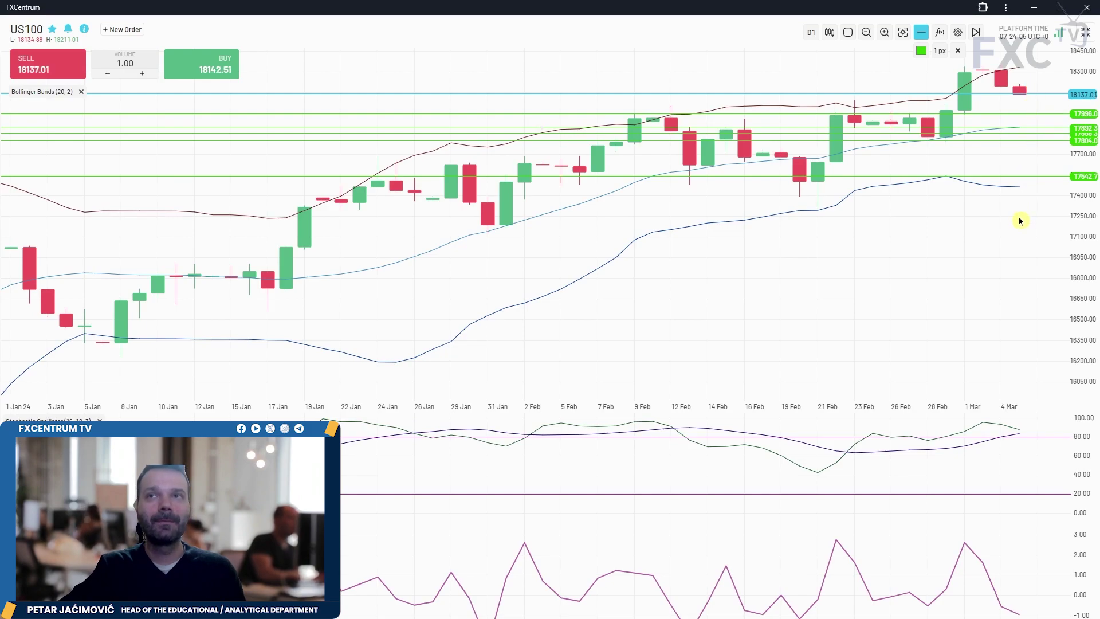
pyautogui.moveTo(1029, 113); pyautogui.dragTo(1031, 127)
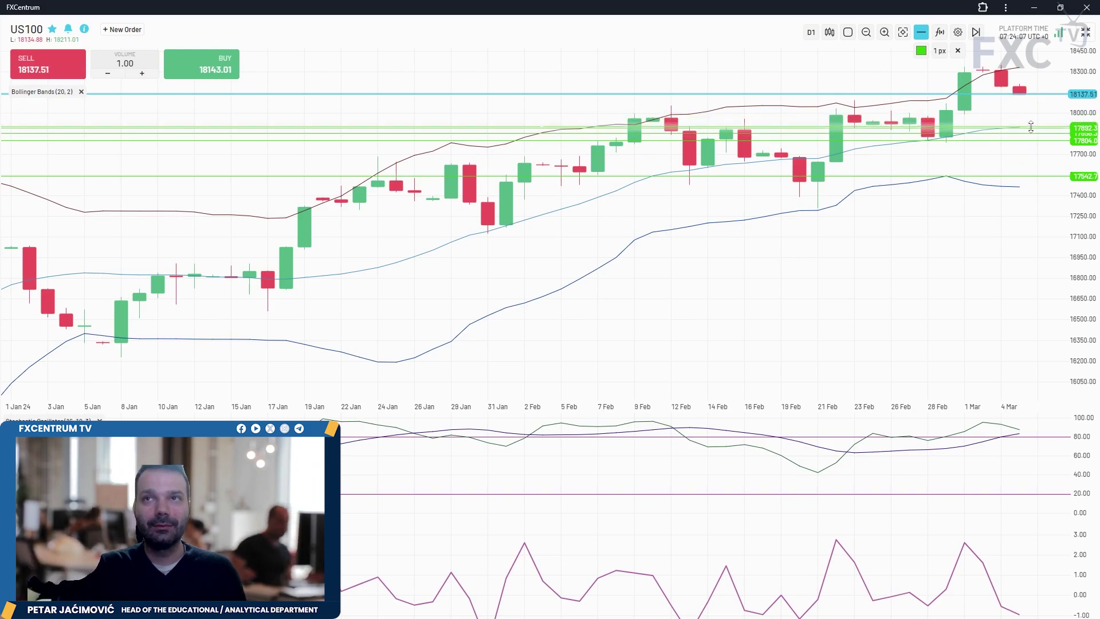
pyautogui.moveTo(1030, 126); pyautogui.dragTo(1029, 125)
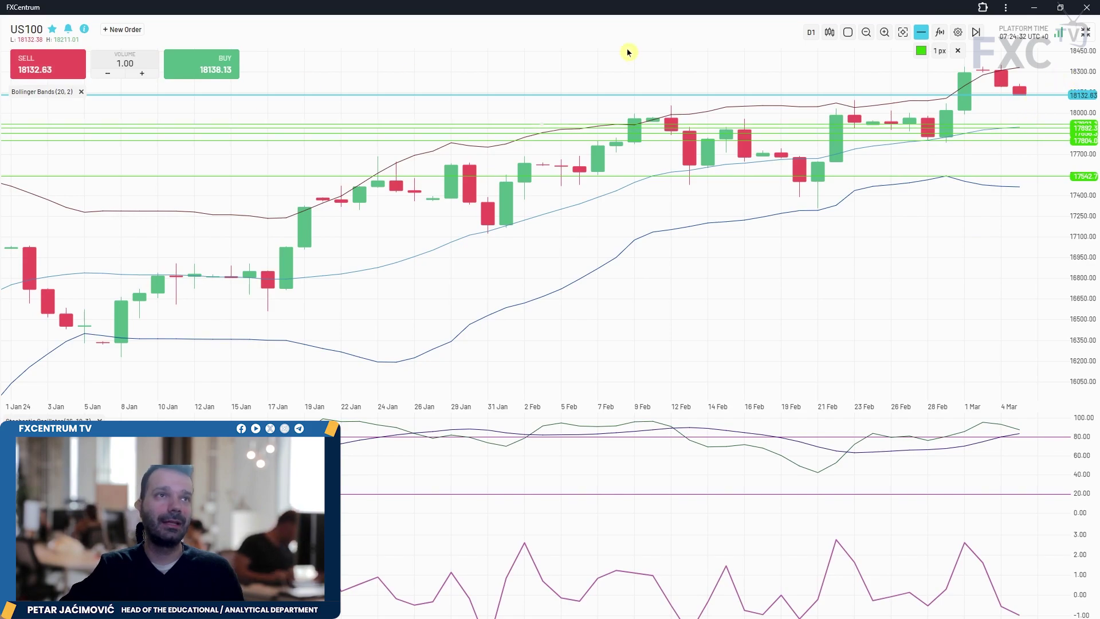
# Check the US100 price action on the M30 timeframe and return the chart to D1.
pyautogui.click(811, 32)
pyautogui.click(810, 101)
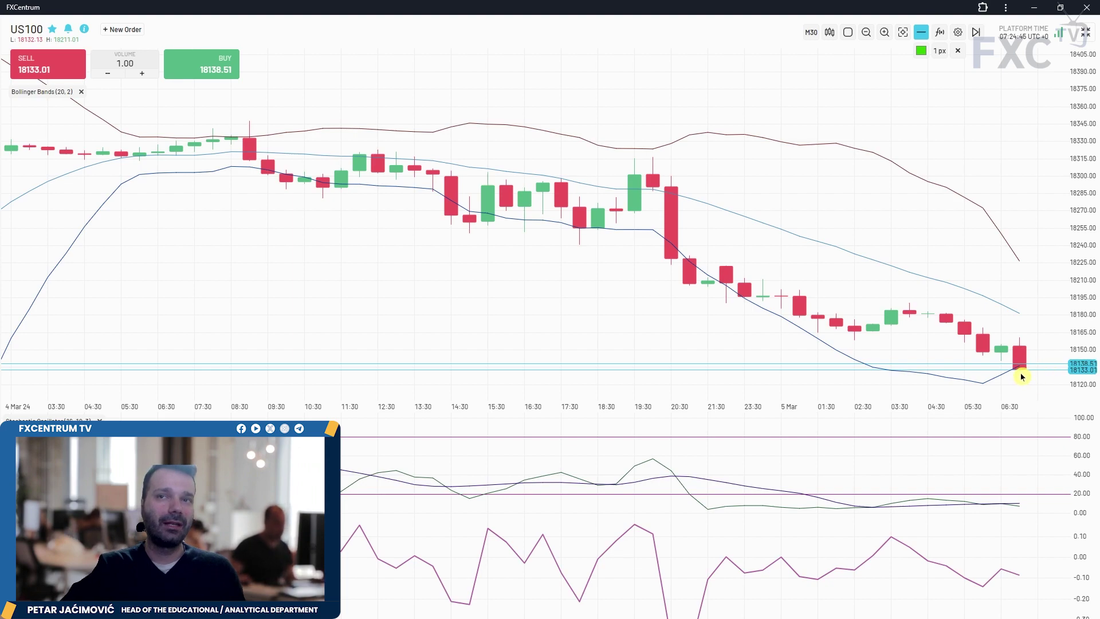
pyautogui.click(805, 36)
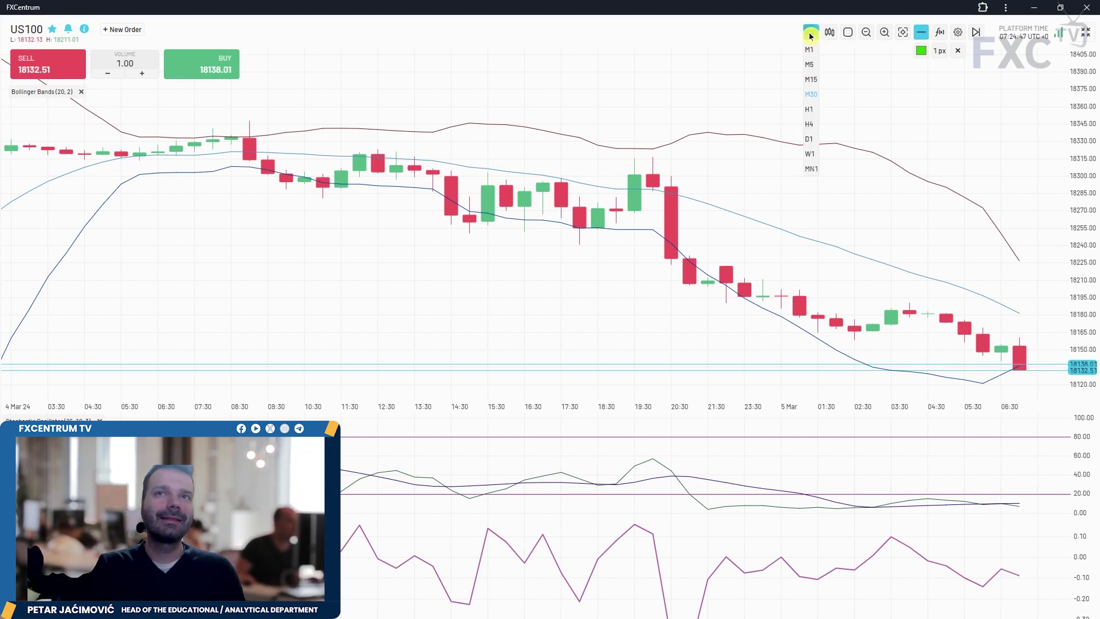
pyautogui.click(815, 136)
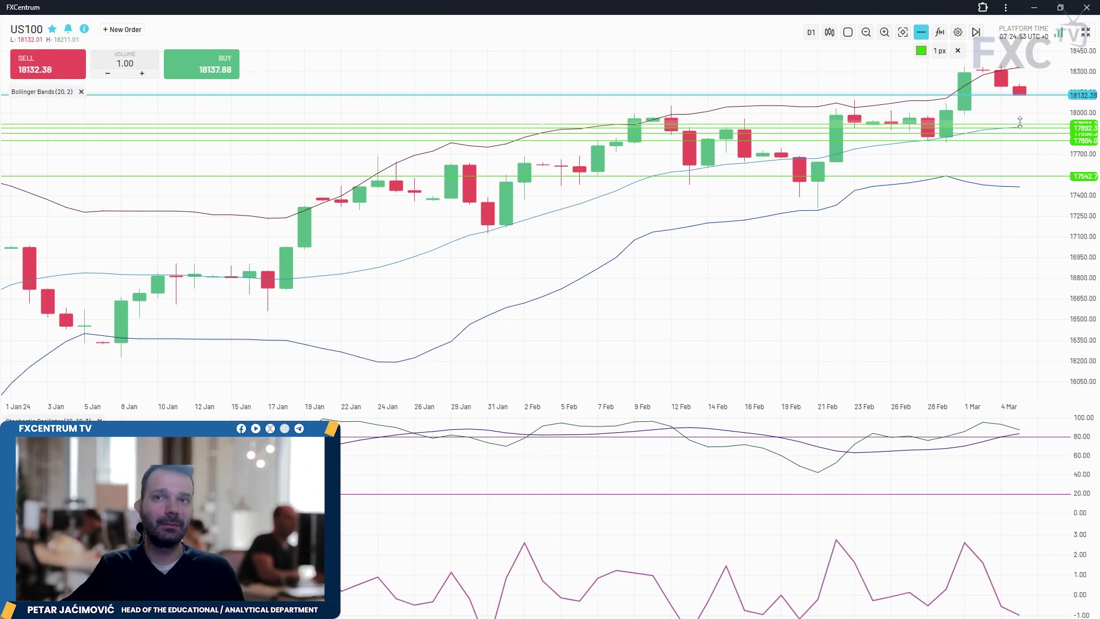
# Open the USDJPY chart from the favorites list and show it in full-screen view.
pyautogui.click(1085, 32)
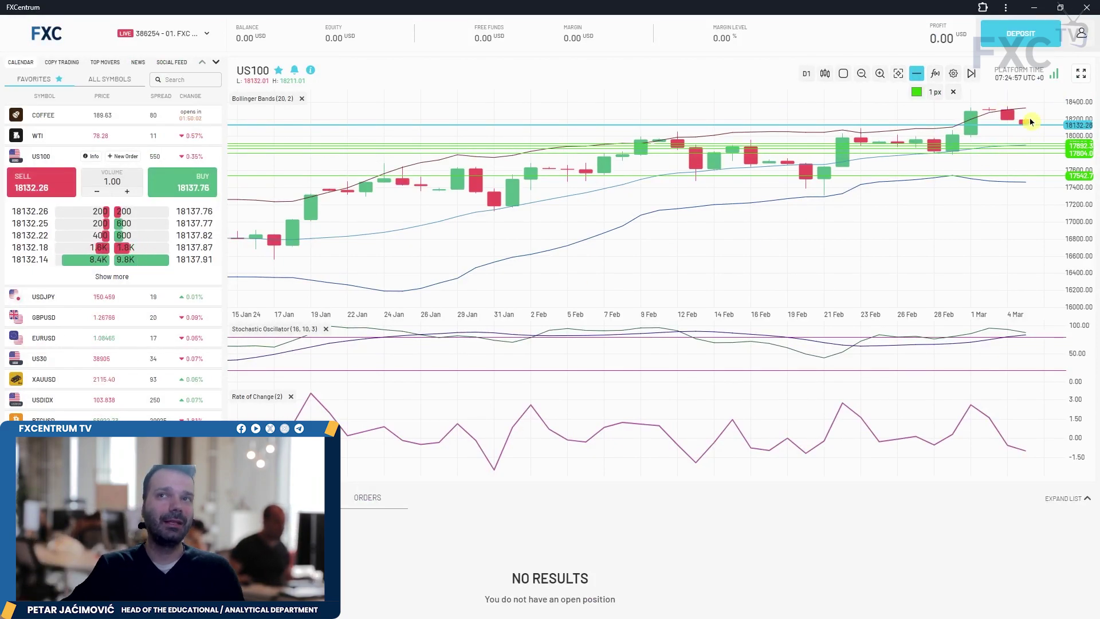
pyautogui.click(44, 296)
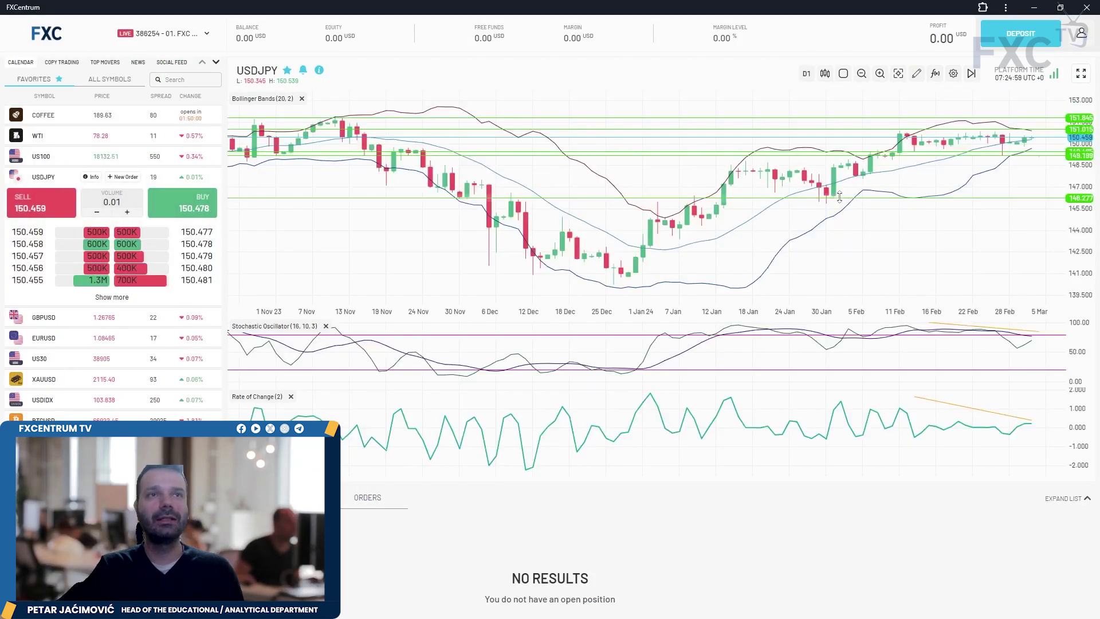
pyautogui.click(1081, 75)
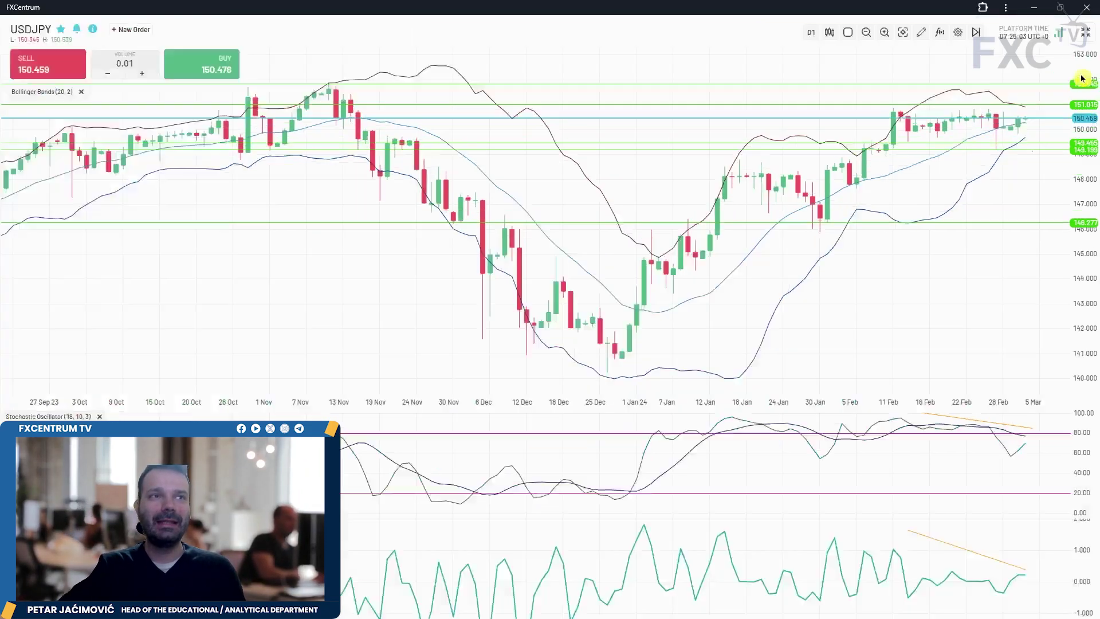
# Examine USDJPY's recent daily candles against the Bollinger Bands and horizontal levels, at closer and wider ranges.
pyautogui.scroll(2, 949, 220)
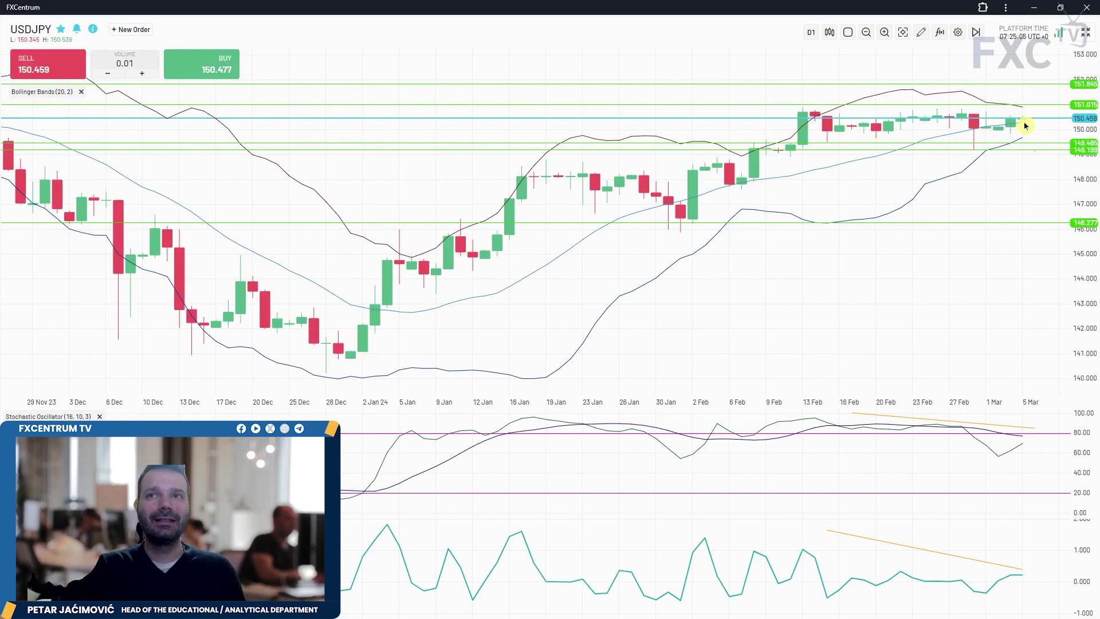
pyautogui.scroll(2, 1009, 106)
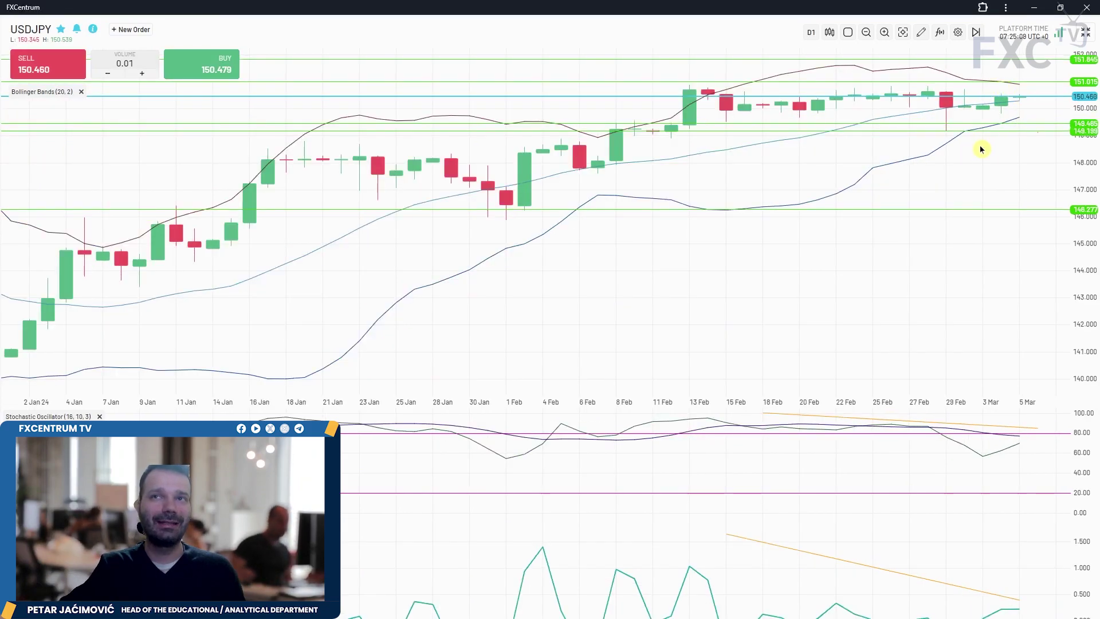
pyautogui.scroll(-4, 981, 220)
pyautogui.scroll(-2, 981, 220)
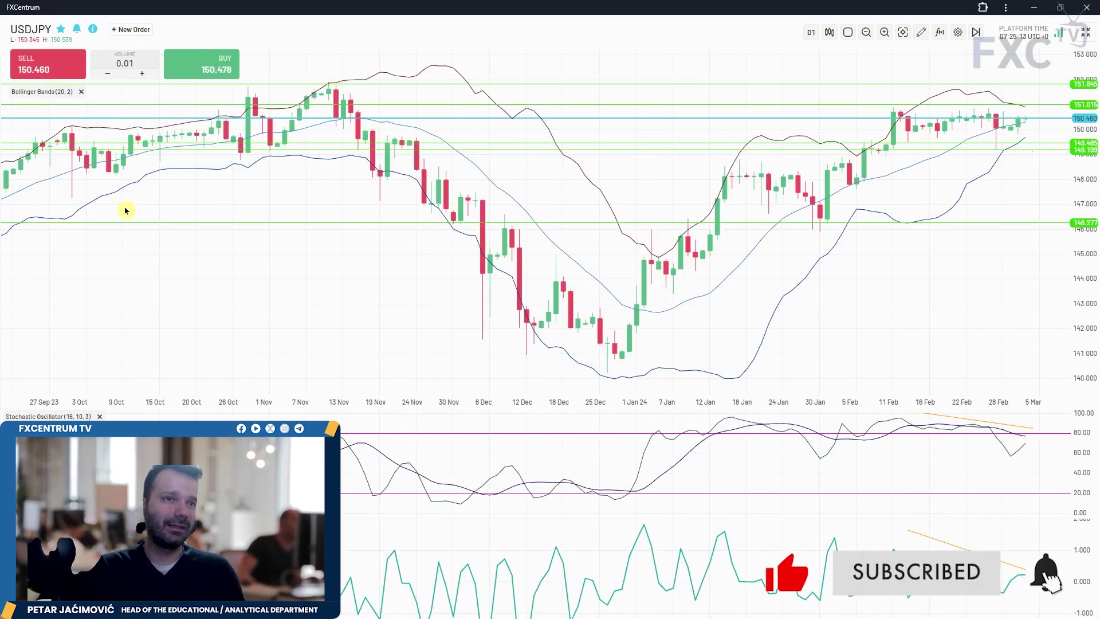
pyautogui.scroll(2, 768, 272)
pyautogui.scroll(2, 879, 192)
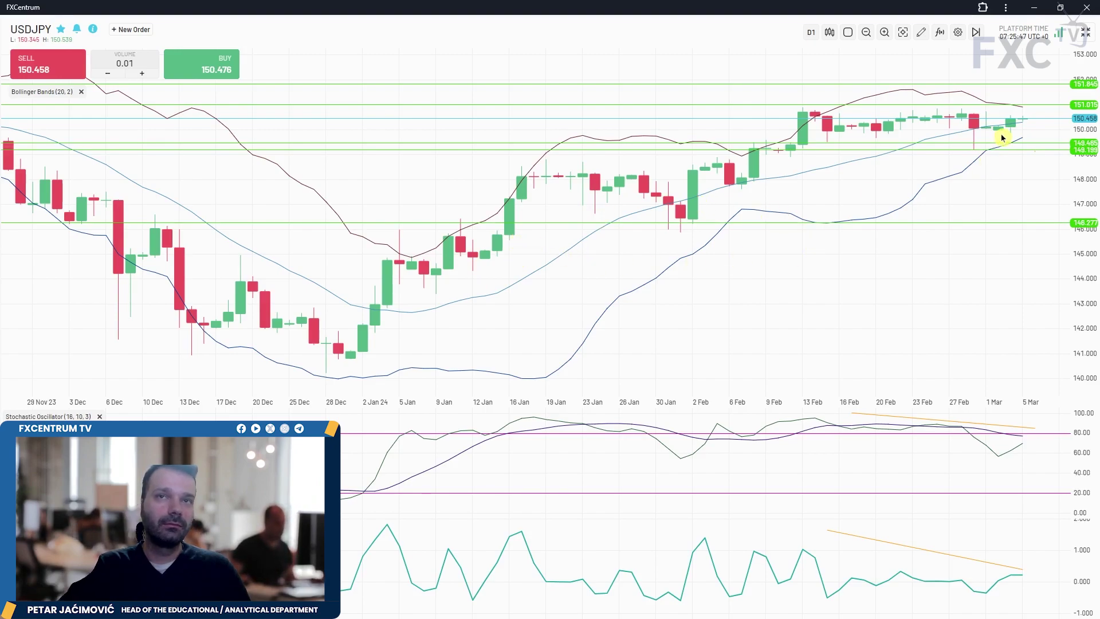
# Add a horizontal line to the USDJPY daily chart and position it at about 143.49, below the 146.277 level.
pyautogui.click(921, 32)
pyautogui.click(952, 52)
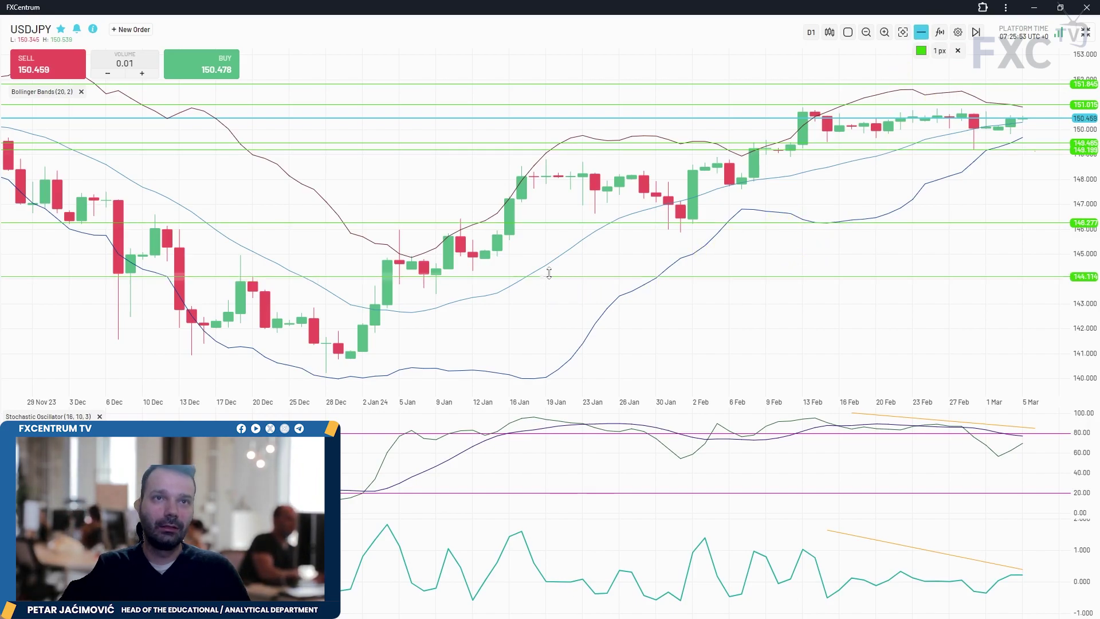
pyautogui.click(550, 294)
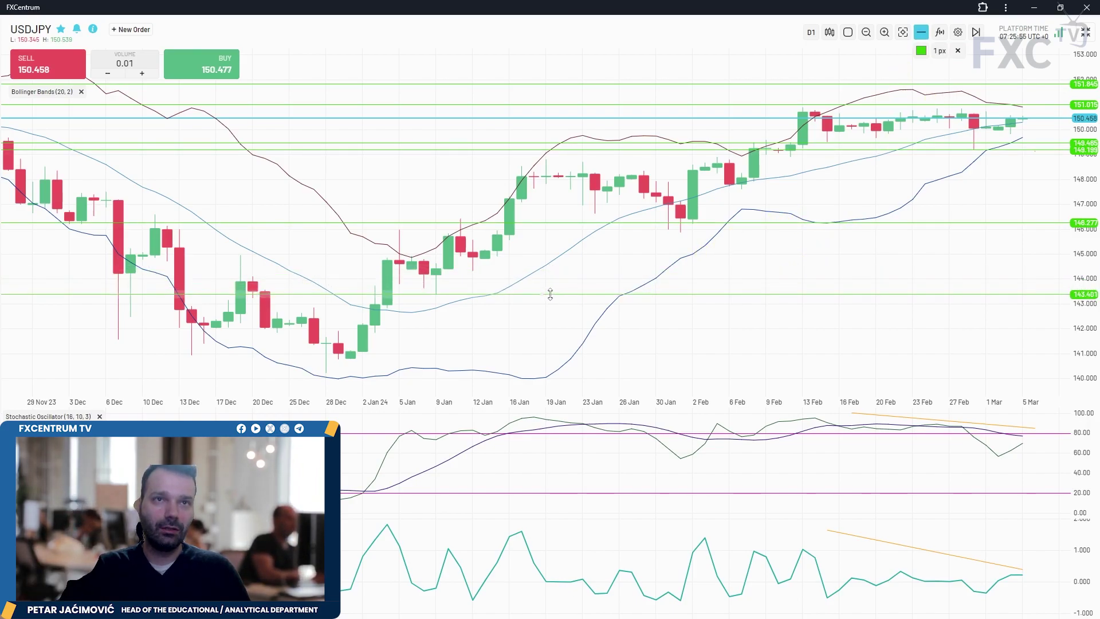
pyautogui.moveTo(550, 294); pyautogui.dragTo(550, 292)
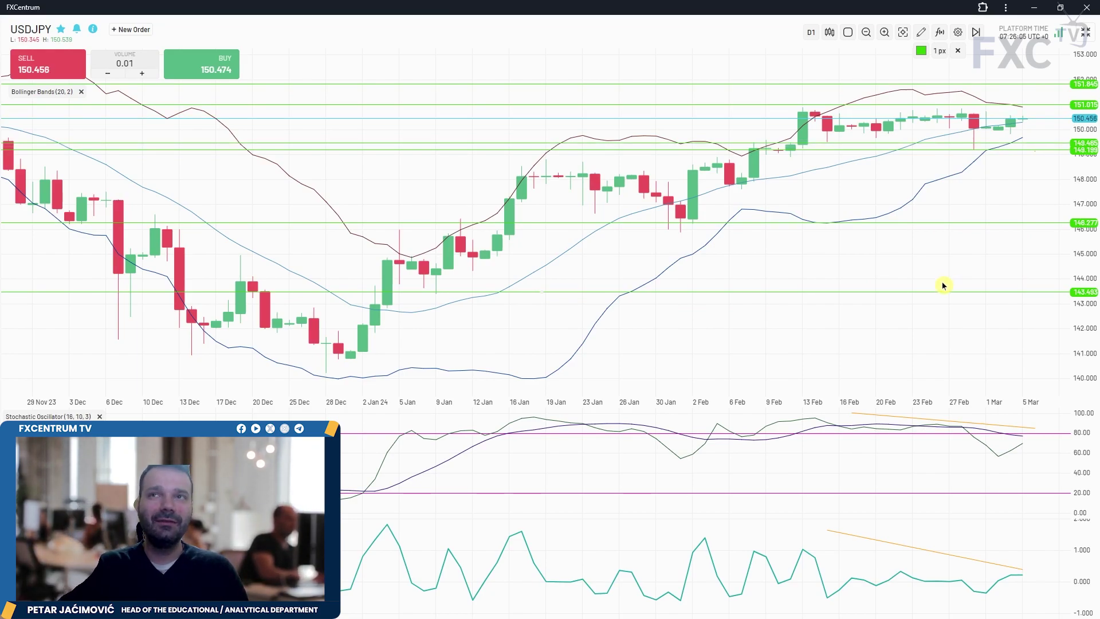
# Examine USDJPY's multi-year daily price history against the horizontal levels, ending on the recent candles.
pyautogui.scroll(-5, 943, 285)
pyautogui.scroll(-3, 942, 284)
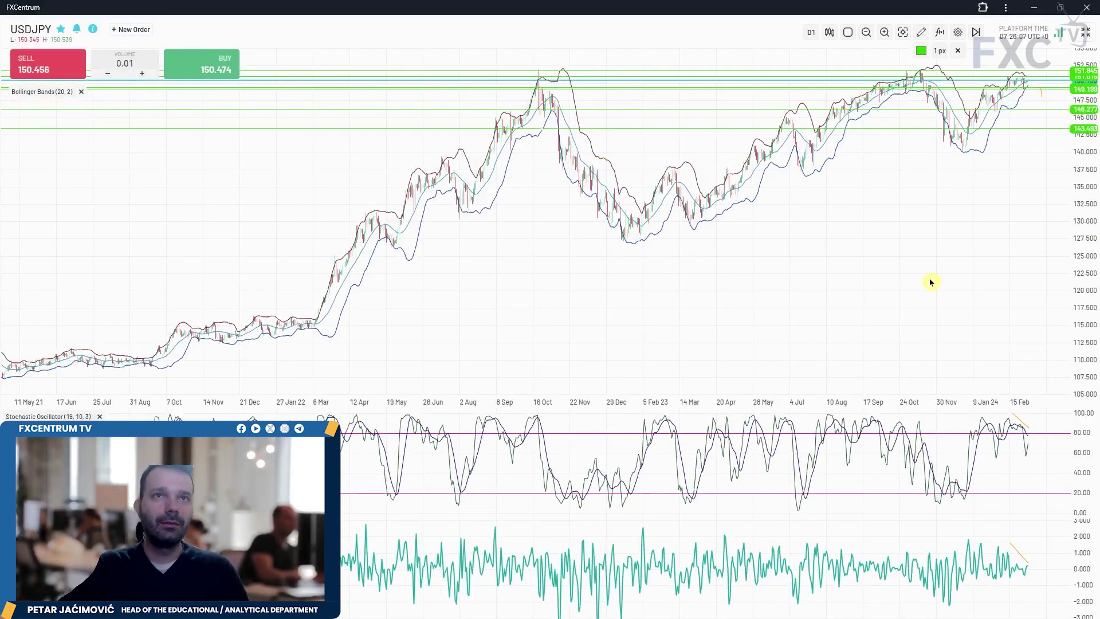
pyautogui.scroll(6, 952, 221)
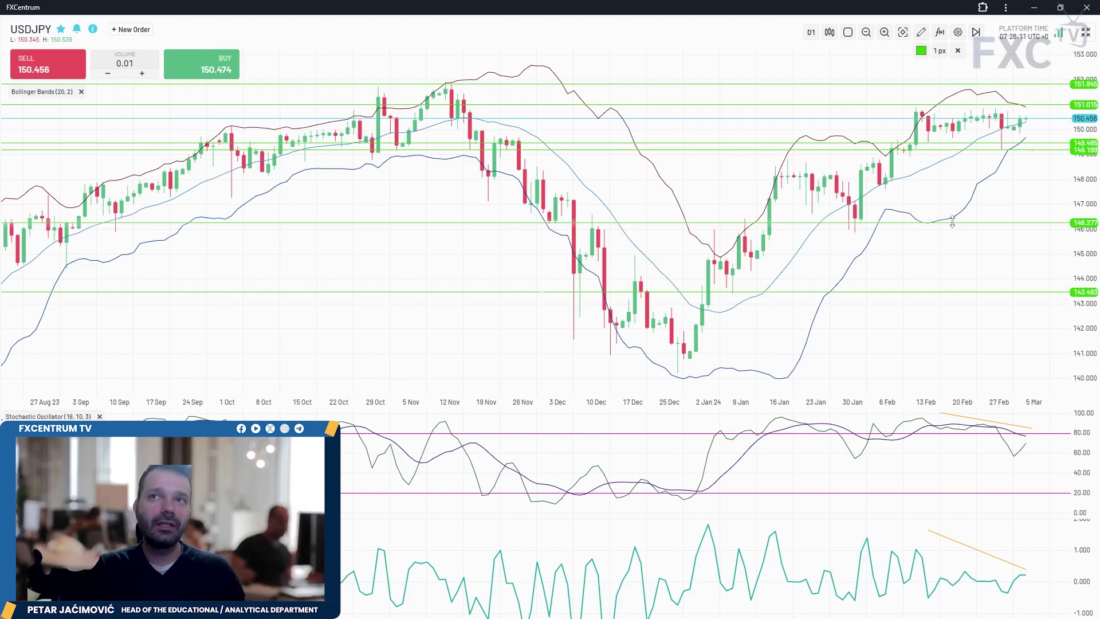
pyautogui.scroll(3, 972, 199)
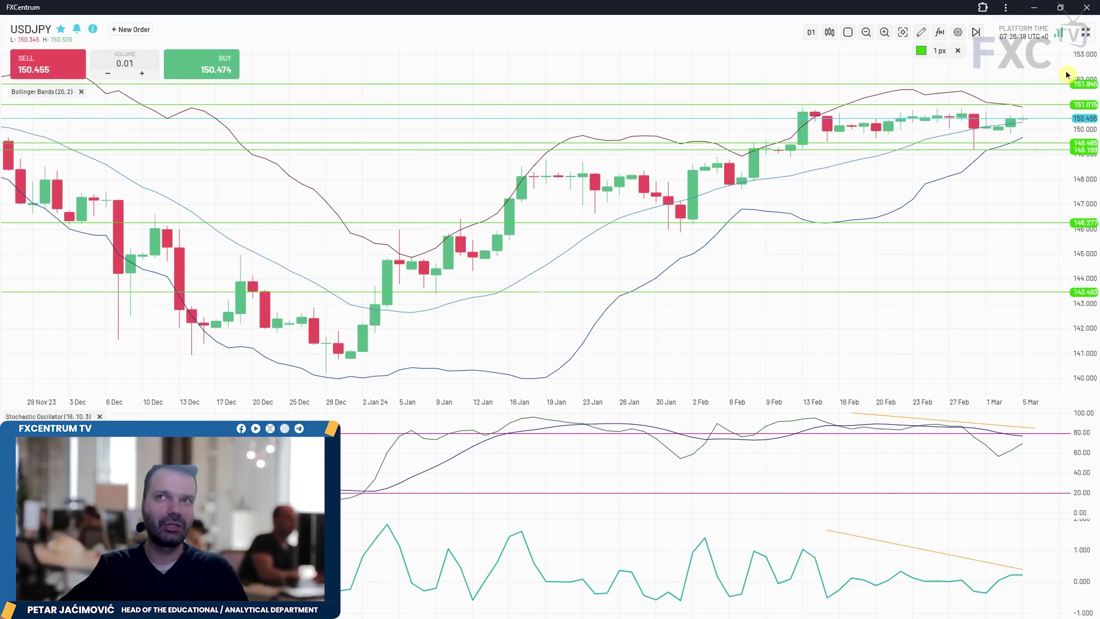
# Open the GBPUSD chart from the favorites list and show its recent daily candles in full-screen view.
pyautogui.click(1086, 32)
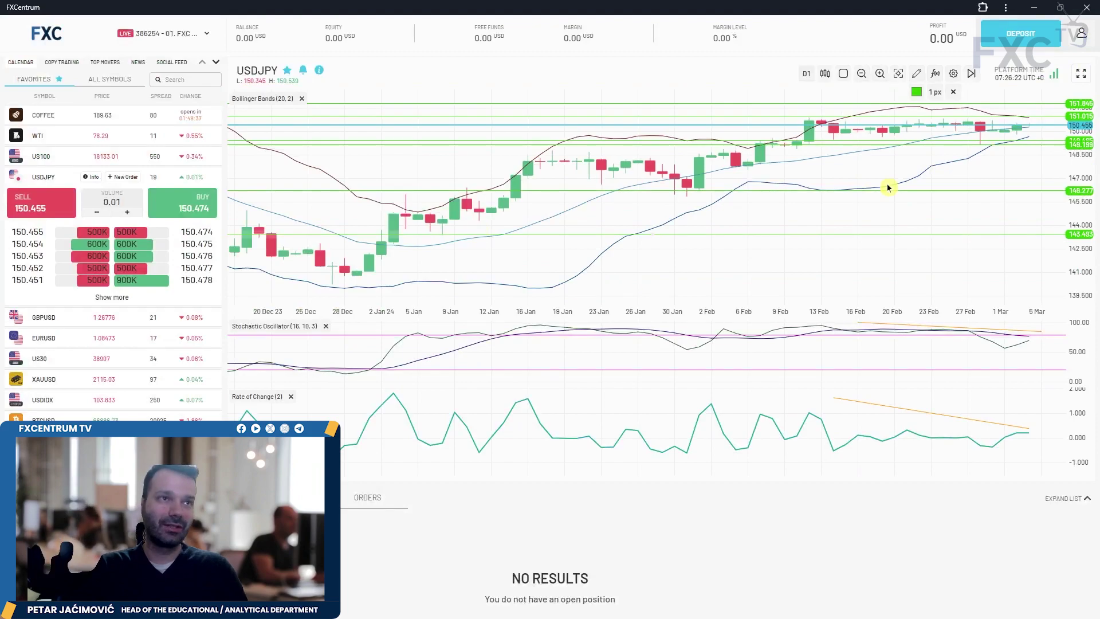
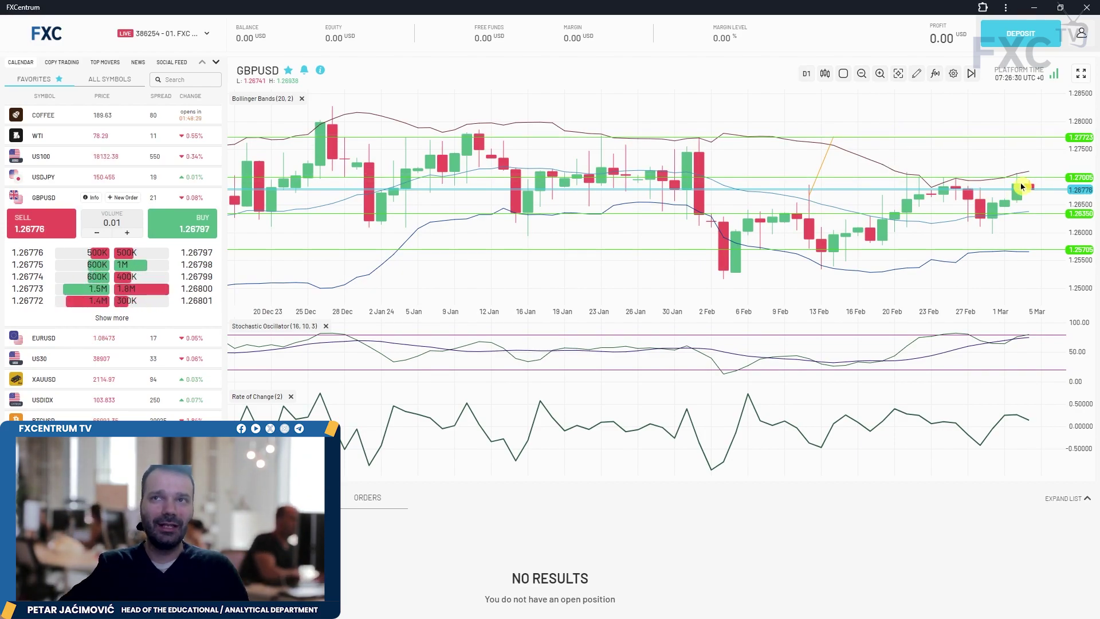
pyautogui.scroll(2, 1017, 177)
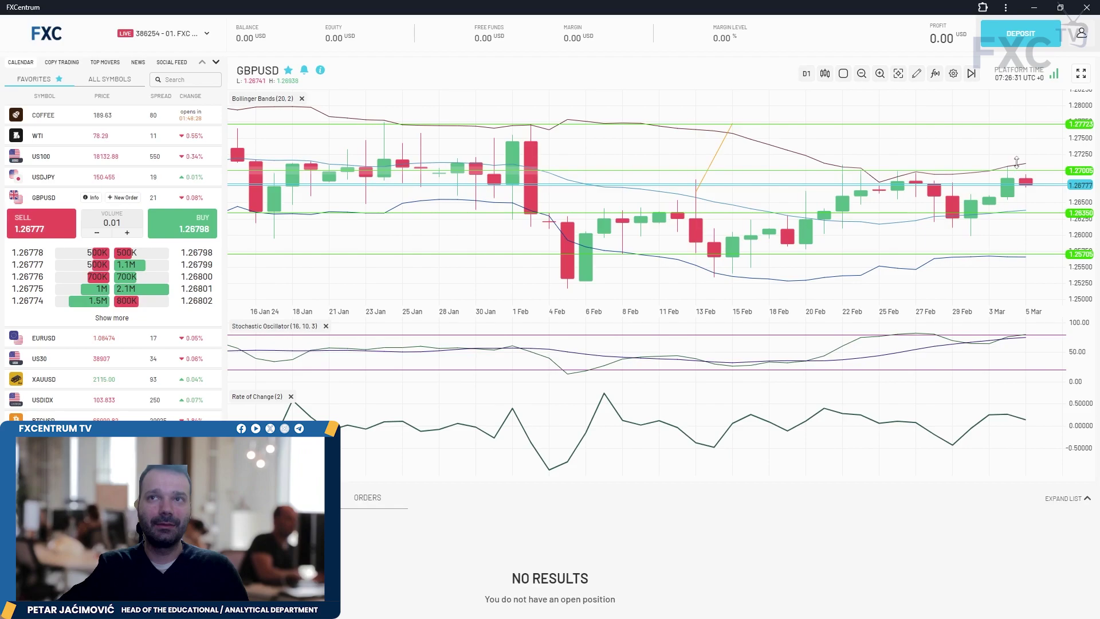
pyautogui.click(1081, 73)
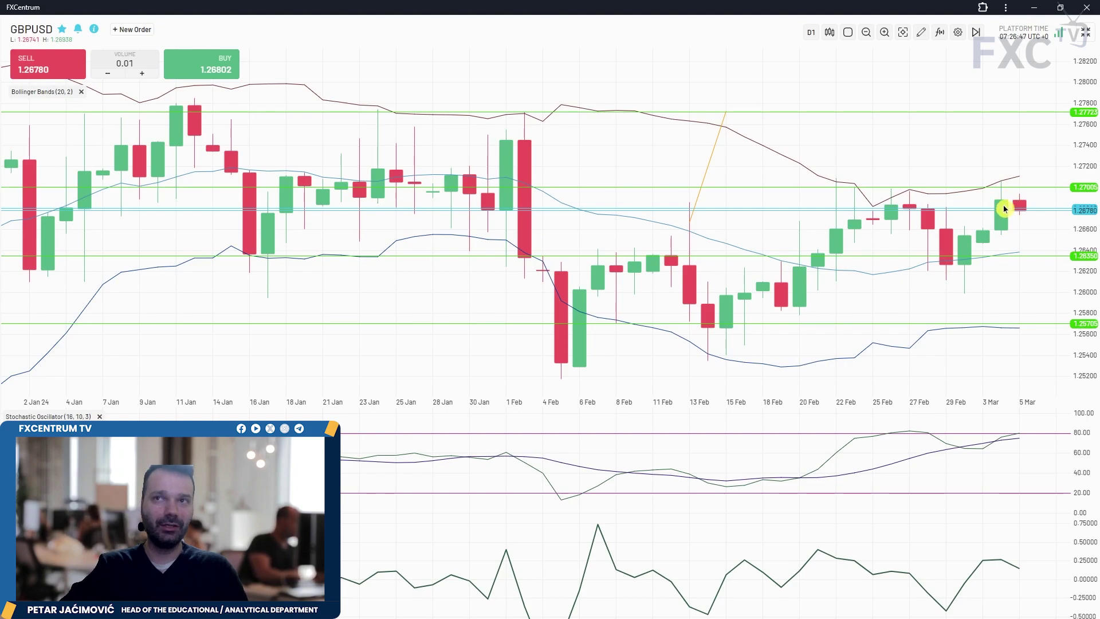
# Move the GBPUSD horizontal line at 1.27005 up to the end of the upper Bollinger Band, at about 1.27103.
pyautogui.moveTo(1019, 186); pyautogui.dragTo(1024, 179)
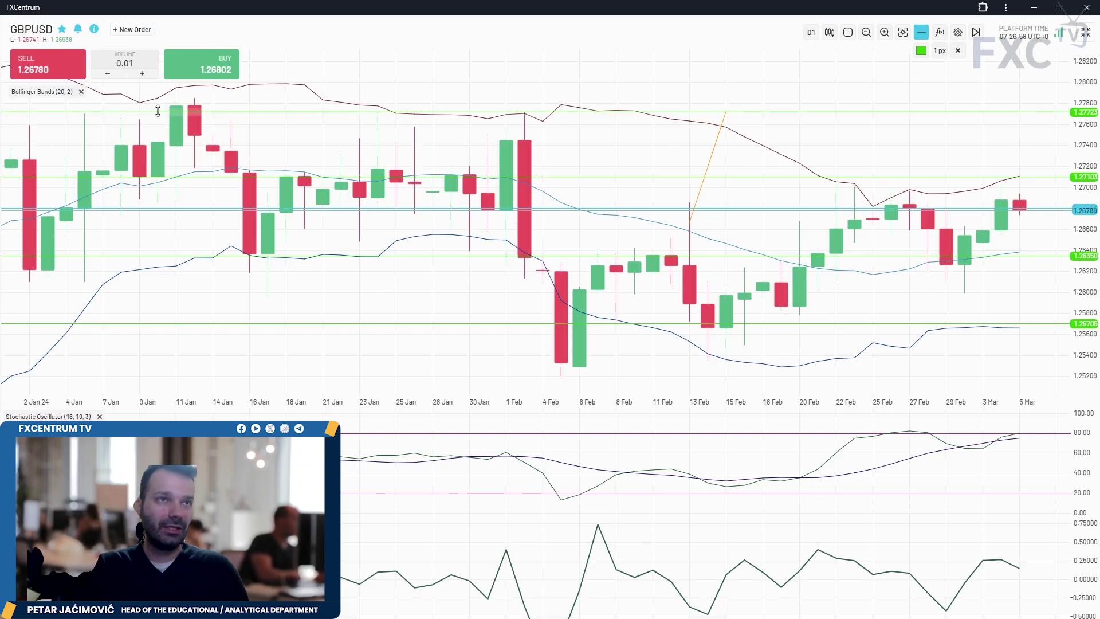
pyautogui.scroll(-3, 468, 136)
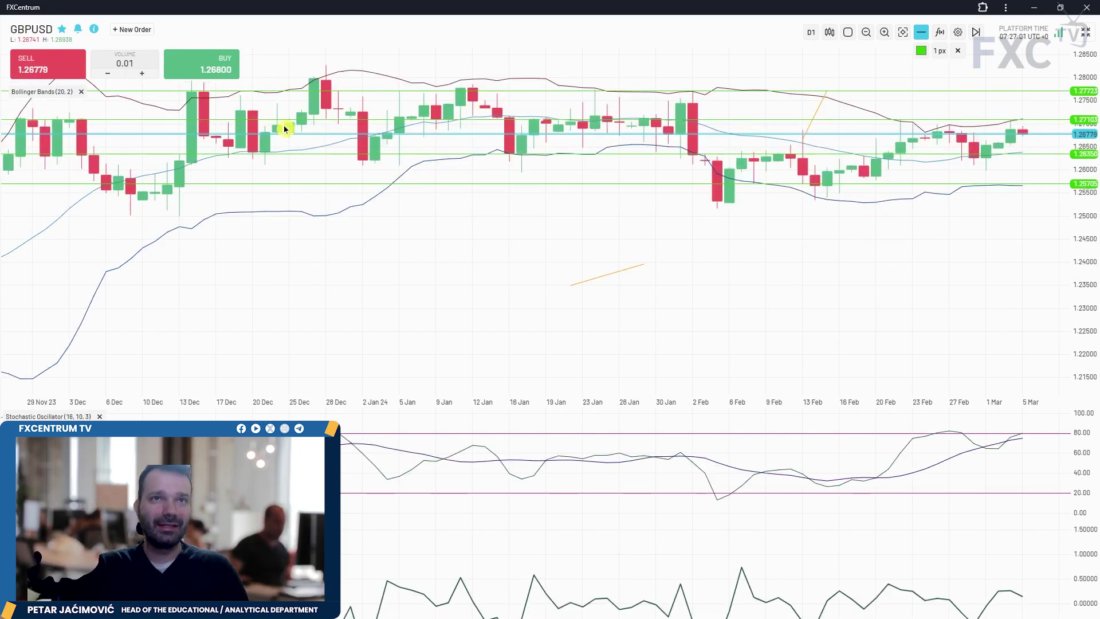
pyautogui.scroll(5, 842, 220)
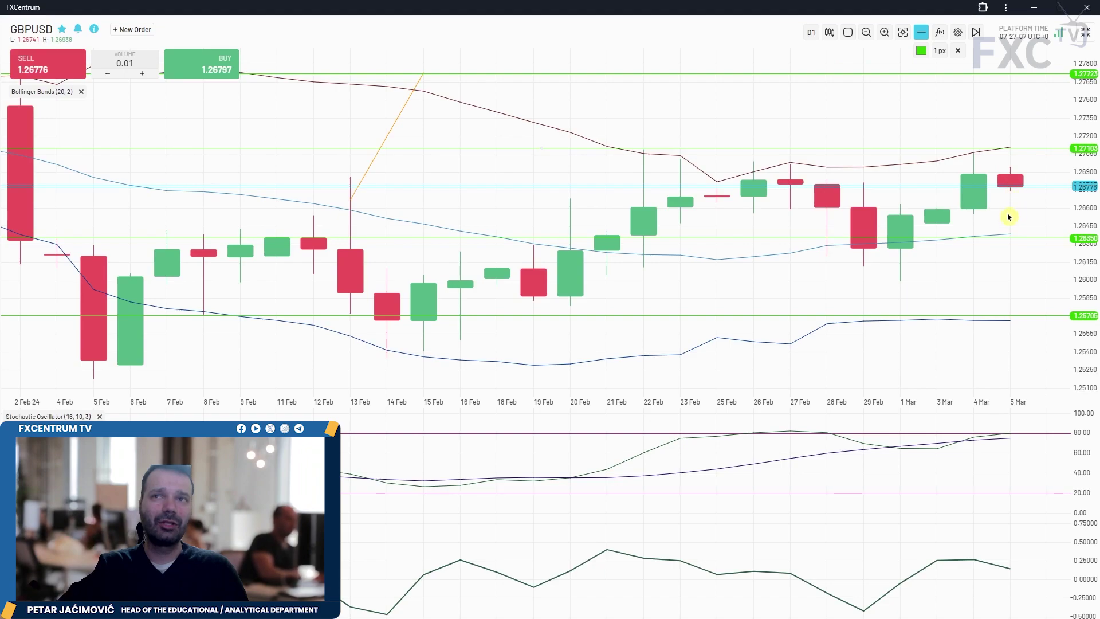
# Add a GBPUSD horizontal line at about 1.26553 and raise the line below it to the middle Bollinger Band, at about 1.26393.
pyautogui.click(921, 32)
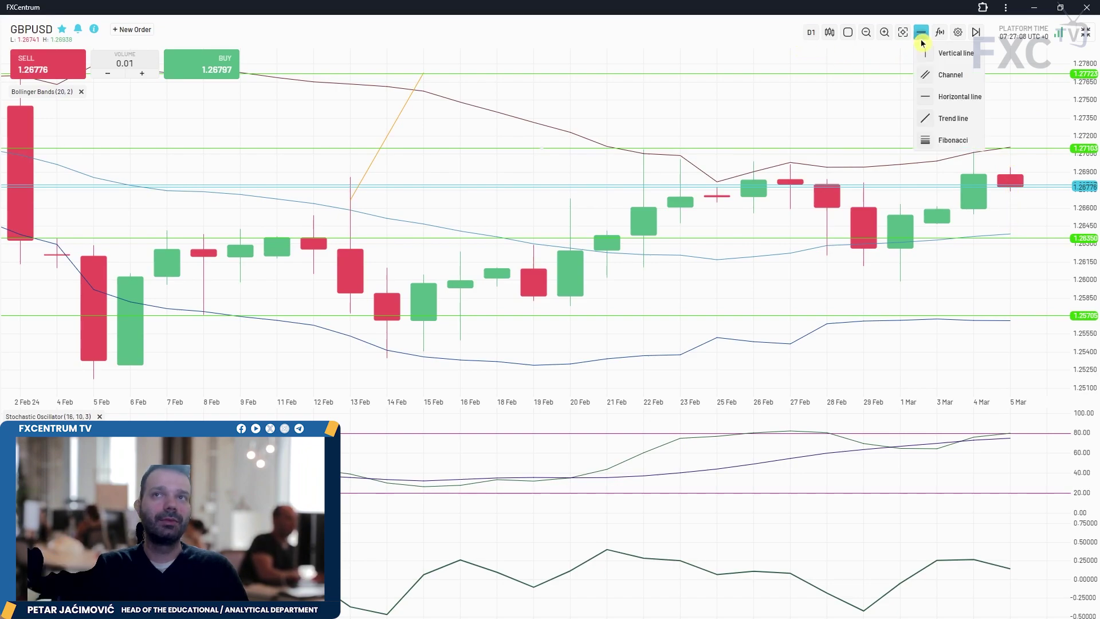
pyautogui.click(957, 98)
pyautogui.click(1027, 212)
pyautogui.click(1027, 213)
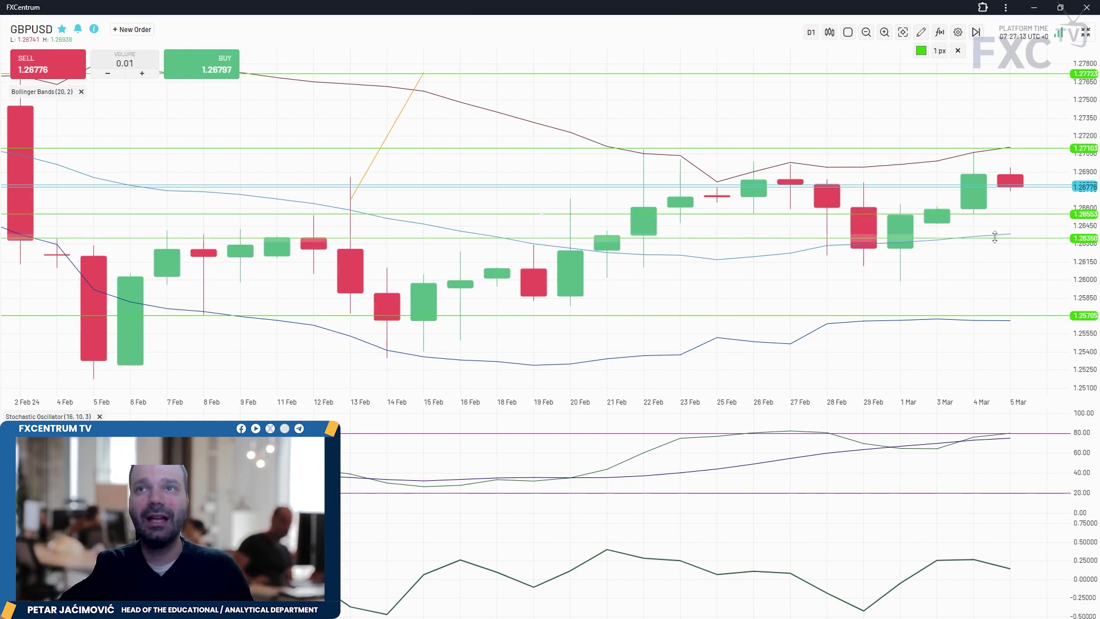
pyautogui.moveTo(1022, 238); pyautogui.dragTo(1057, 233)
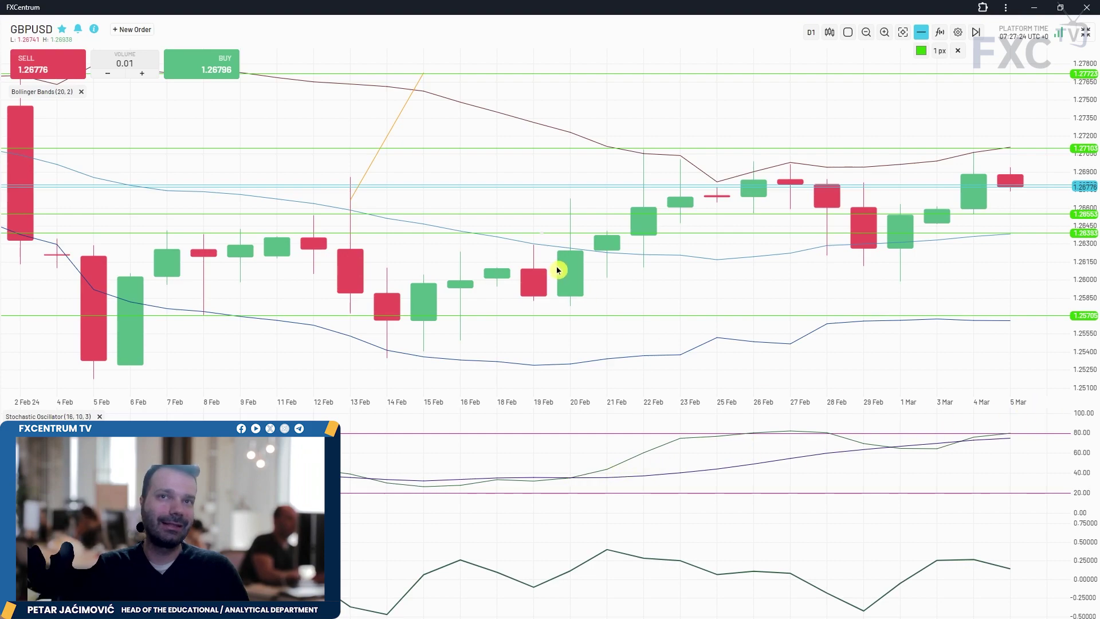
# Open the EURUSD chart from the favorites list and show its recent daily candles in full-screen view.
pyautogui.click(1084, 32)
pyautogui.click(83, 343)
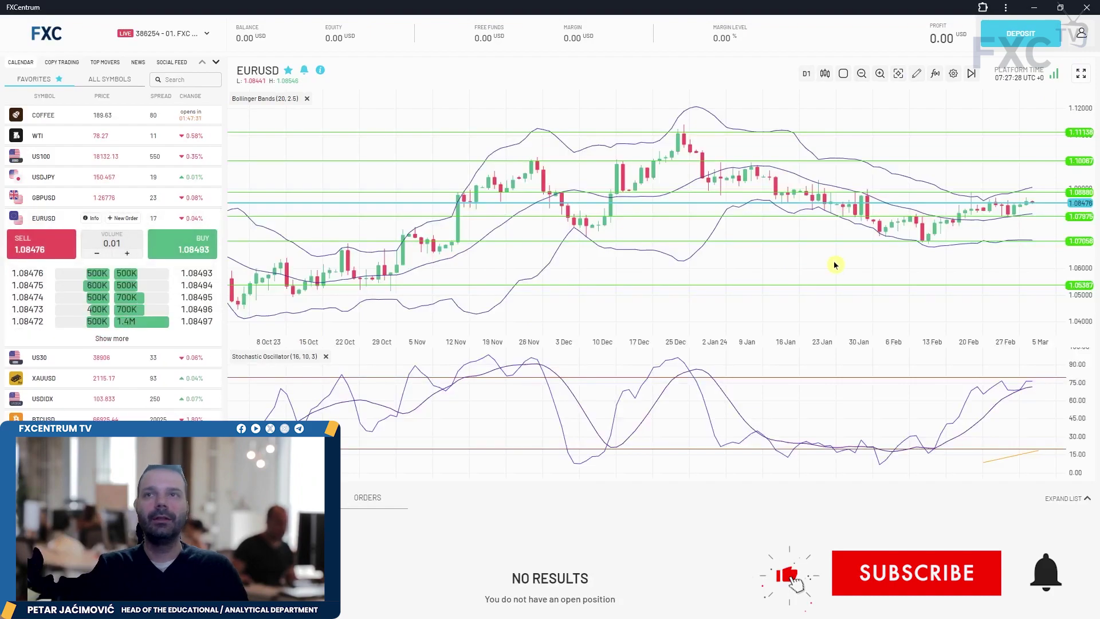
pyautogui.scroll(3, 982, 248)
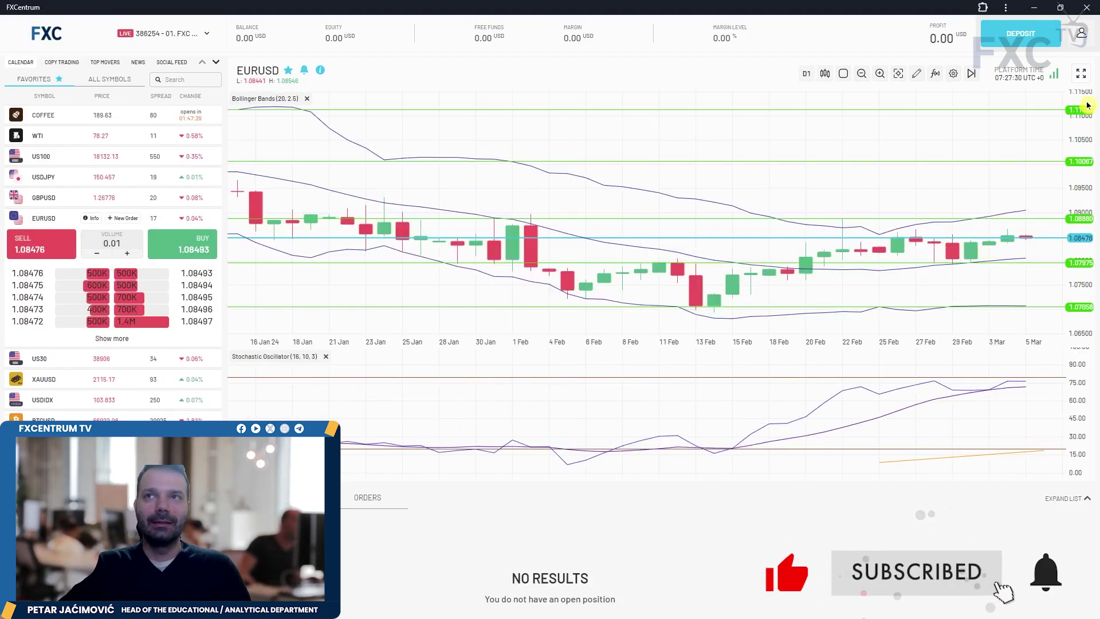
pyautogui.click(1081, 73)
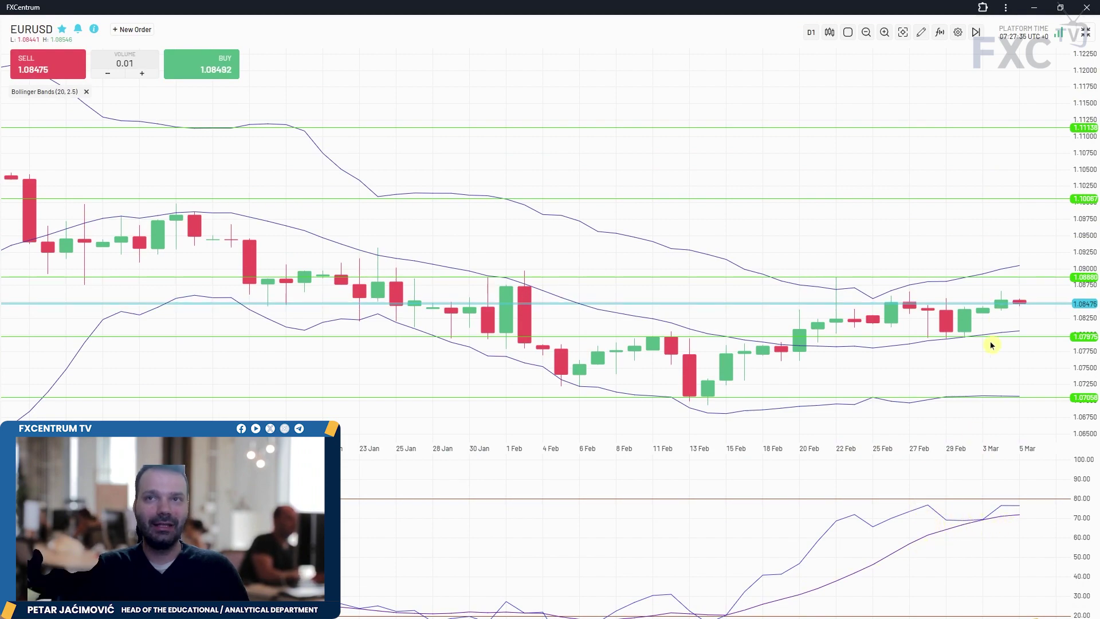
# Raise the EURUSD horizontal line just above the current price slightly, to about 1.08885.
pyautogui.click(1027, 277)
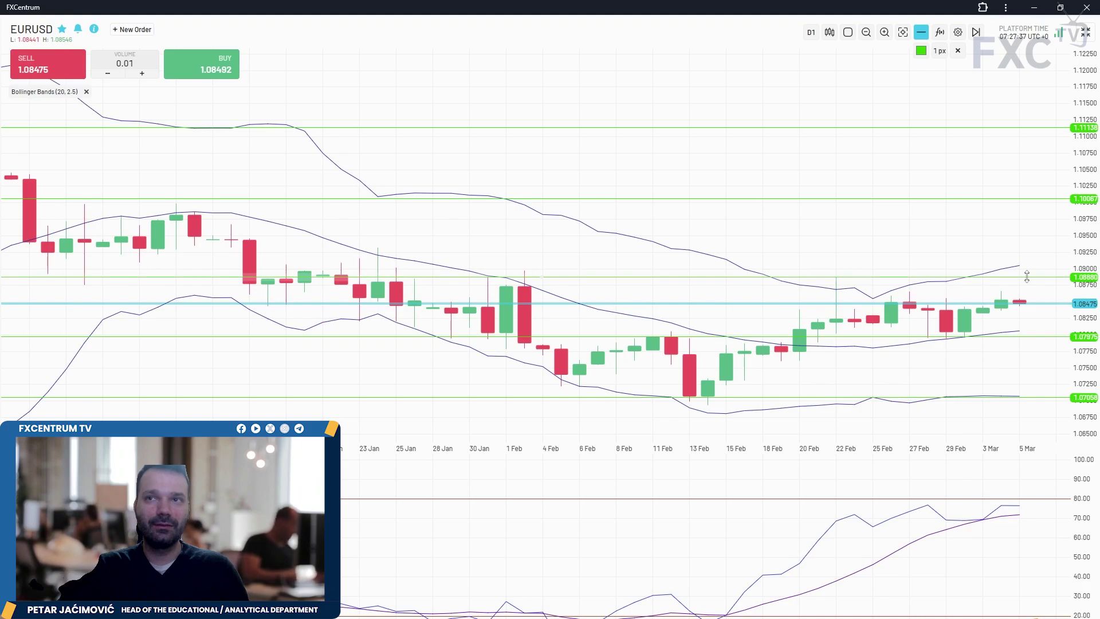
pyautogui.click(977, 275)
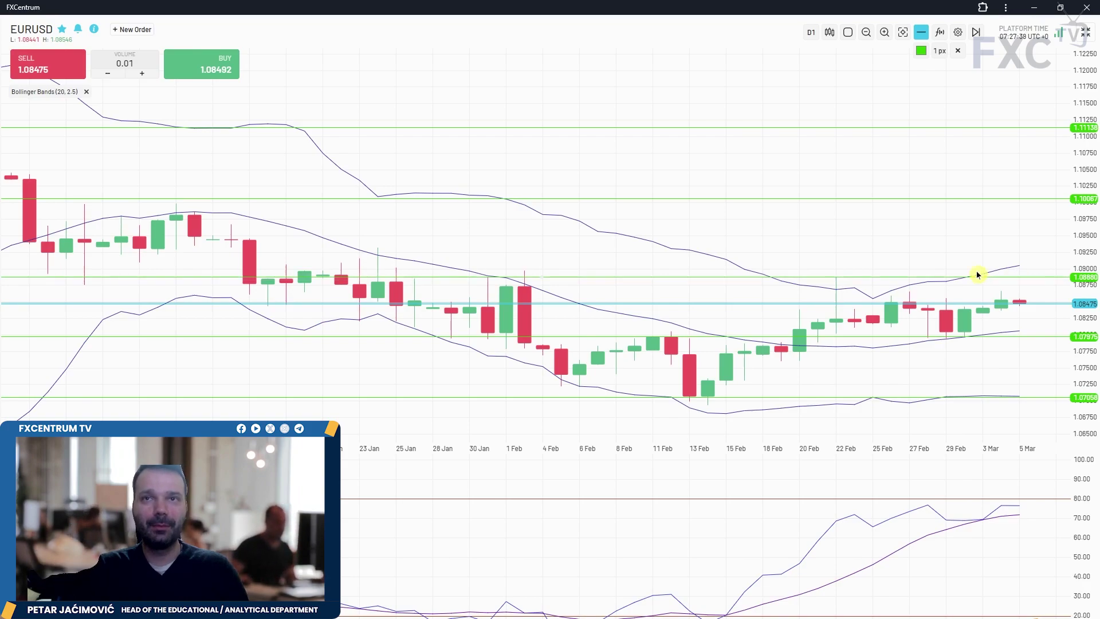
pyautogui.scroll(2, 833, 277)
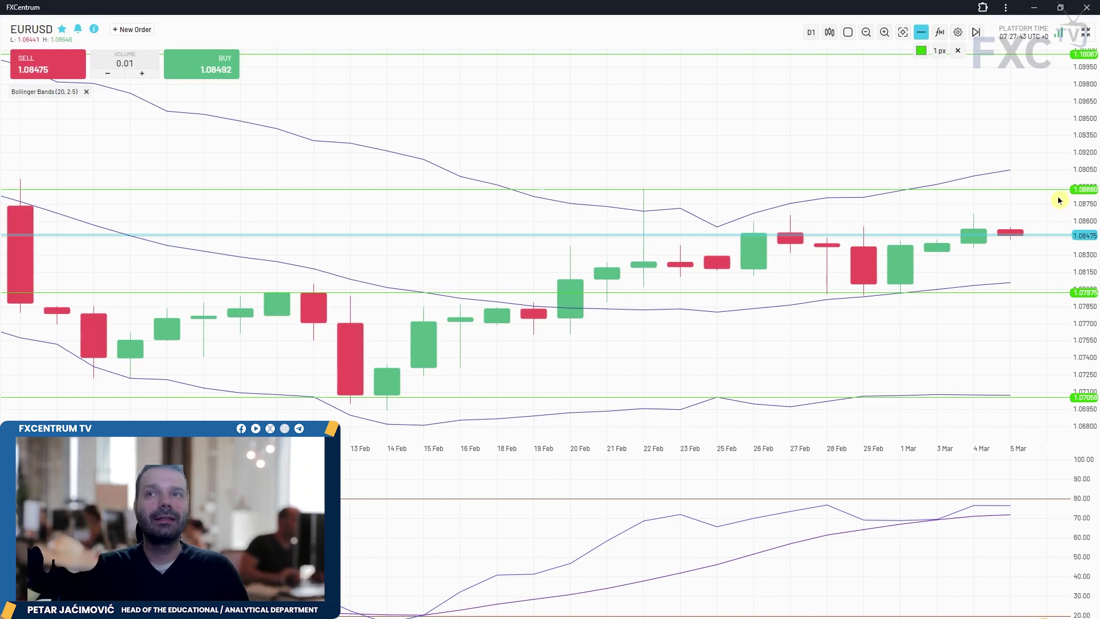
pyautogui.moveTo(1047, 190); pyautogui.dragTo(1047, 189)
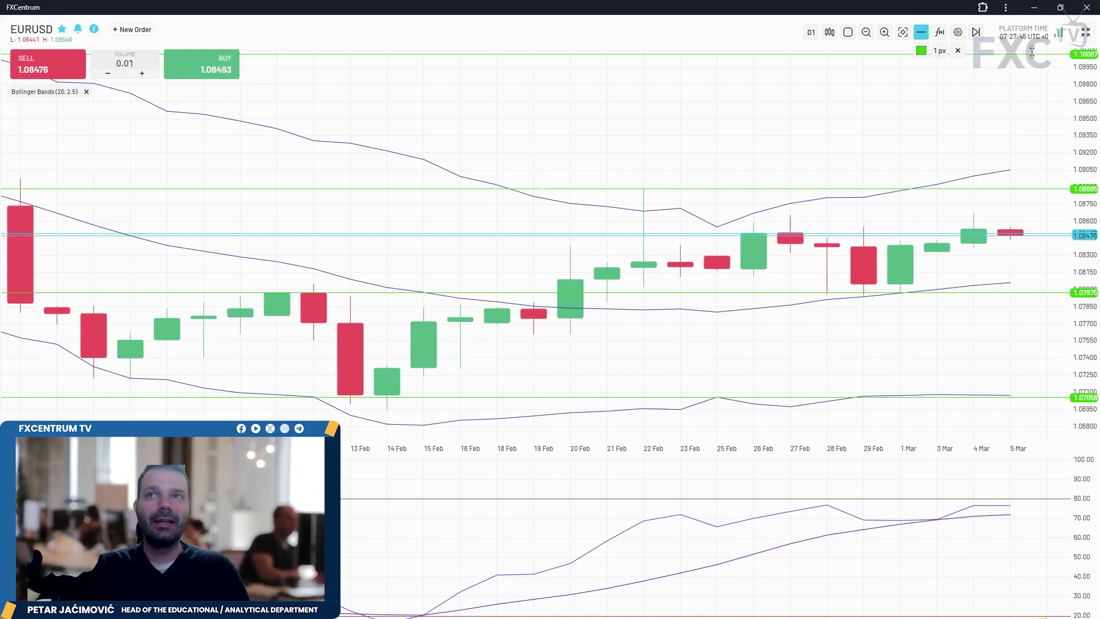
# Add a EURUSD horizontal line at the end of the upper Bollinger Band, at about 1.09053, and check it against older candles.
pyautogui.click(921, 32)
pyautogui.click(948, 94)
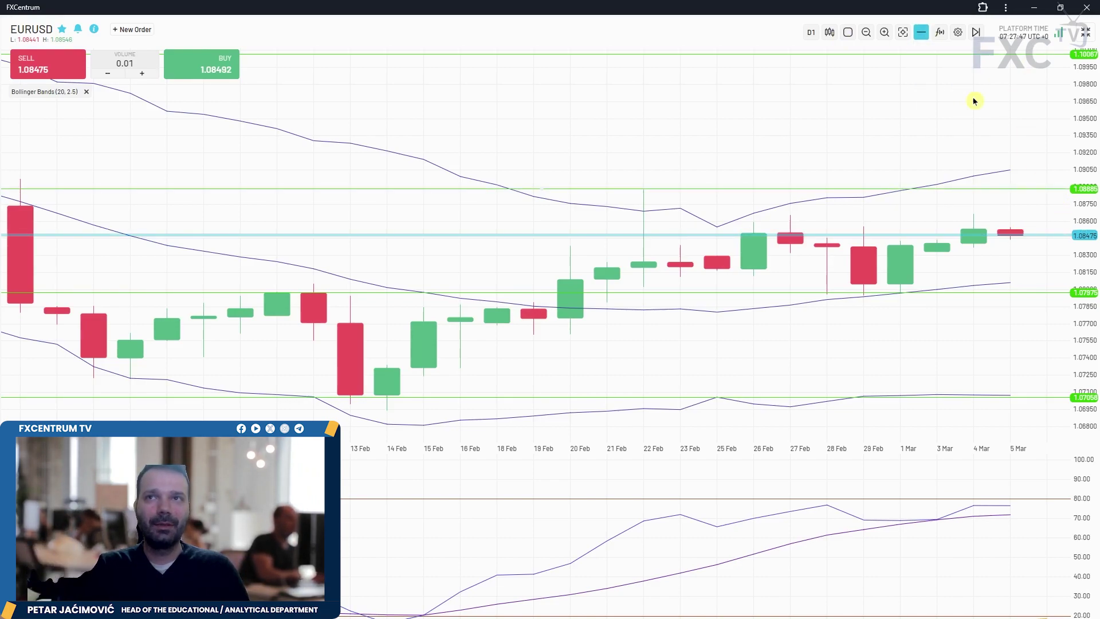
pyautogui.click(1026, 170)
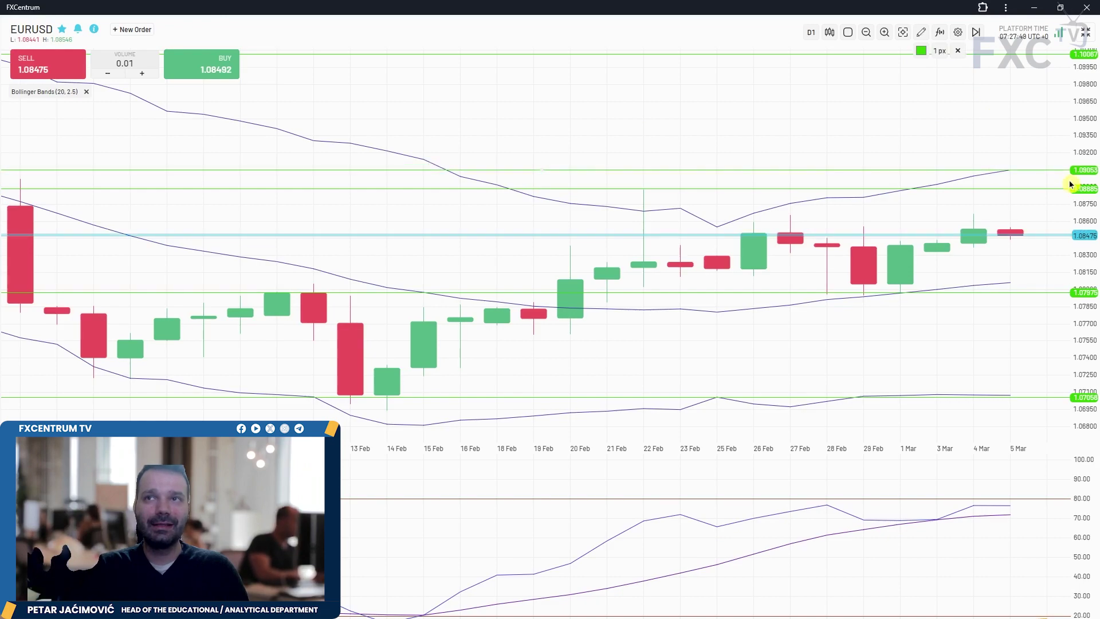
pyautogui.scroll(-5, 844, 181)
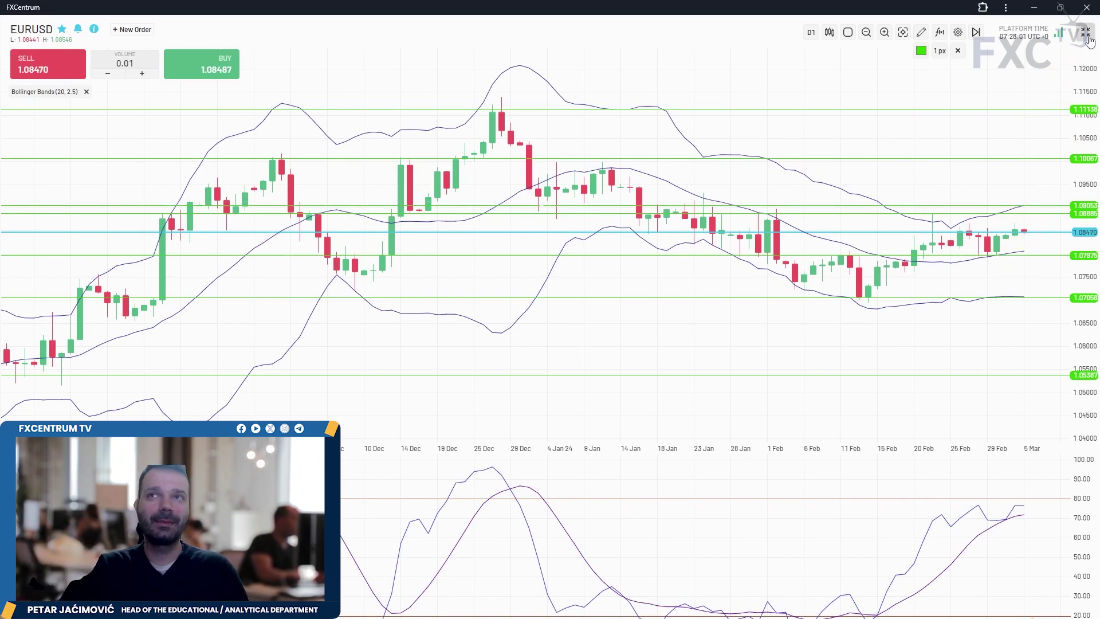
# Add a EURUSD horizontal line just below the latest candles at about 1.08369 and raise the next lower line to about 1.07980.
pyautogui.scroll(3, 1023, 256)
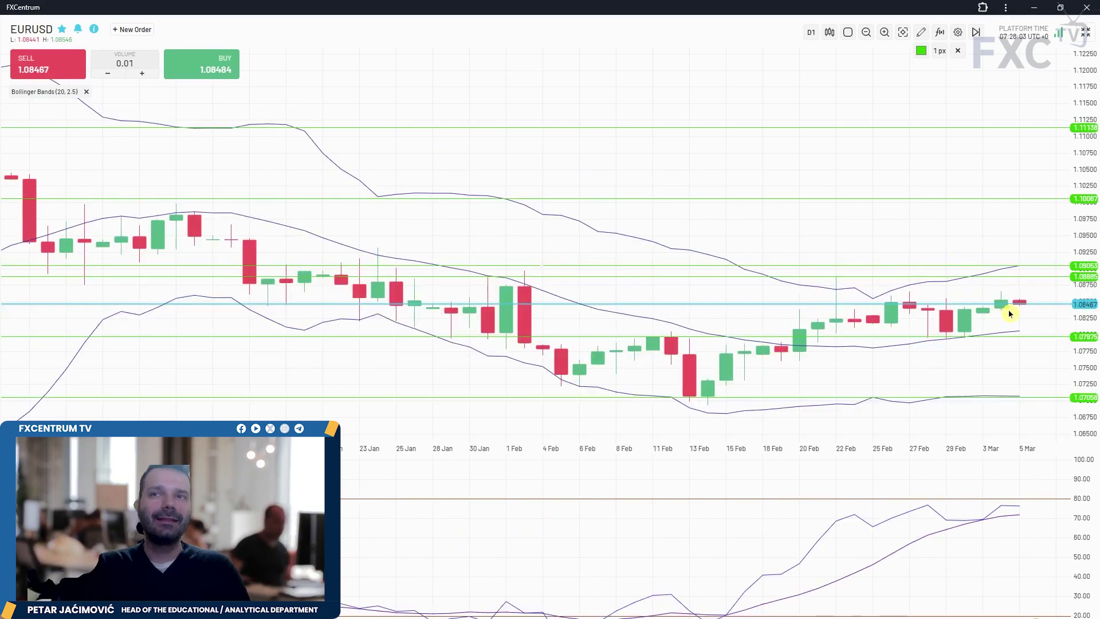
pyautogui.scroll(2, 1019, 311)
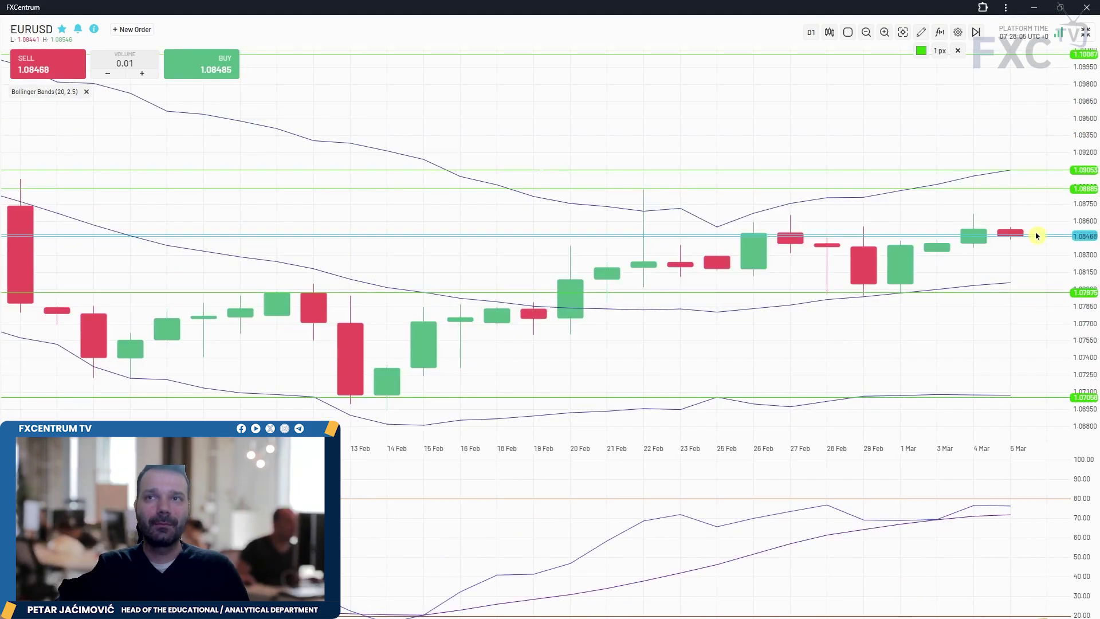
pyautogui.click(921, 32)
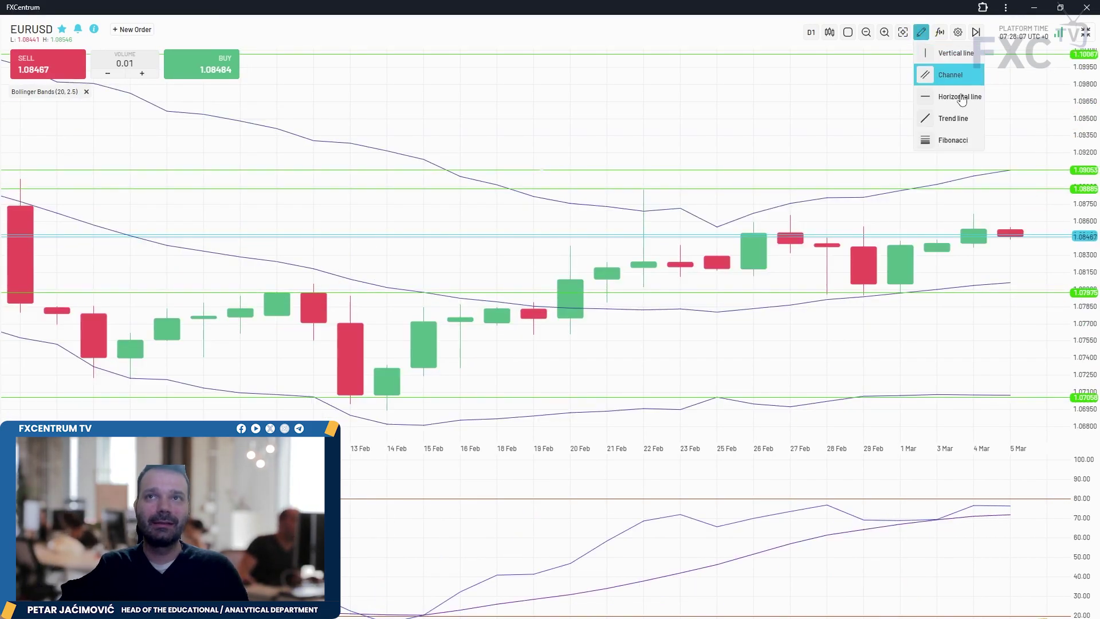
pyautogui.click(942, 74)
pyautogui.click(1023, 251)
pyautogui.moveTo(1023, 251); pyautogui.dragTo(1021, 248)
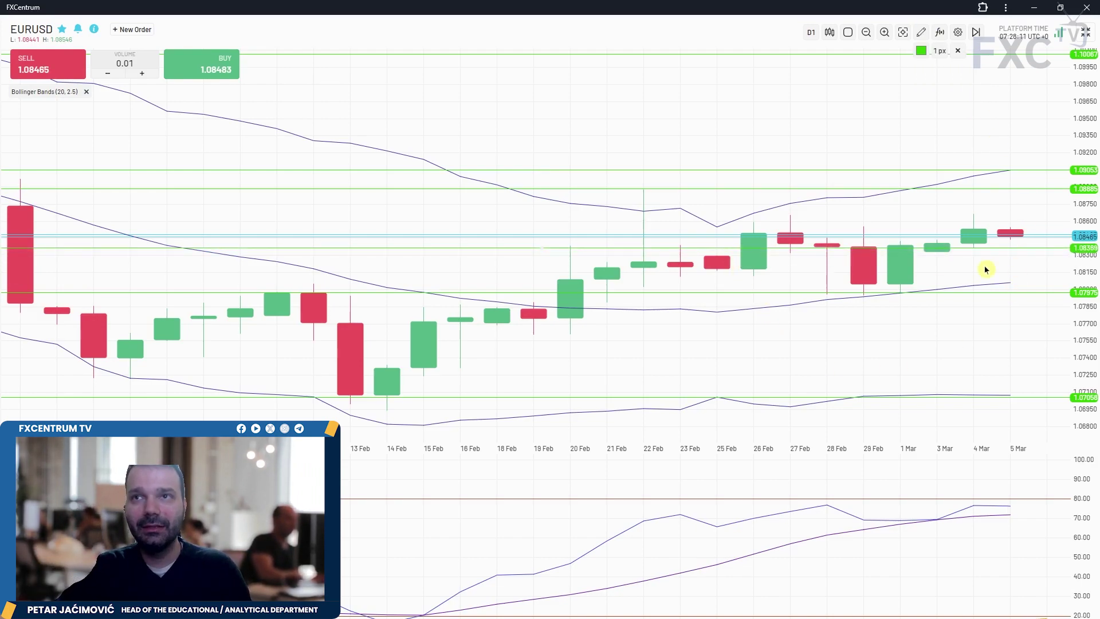
pyautogui.moveTo(1039, 291); pyautogui.dragTo(1055, 291)
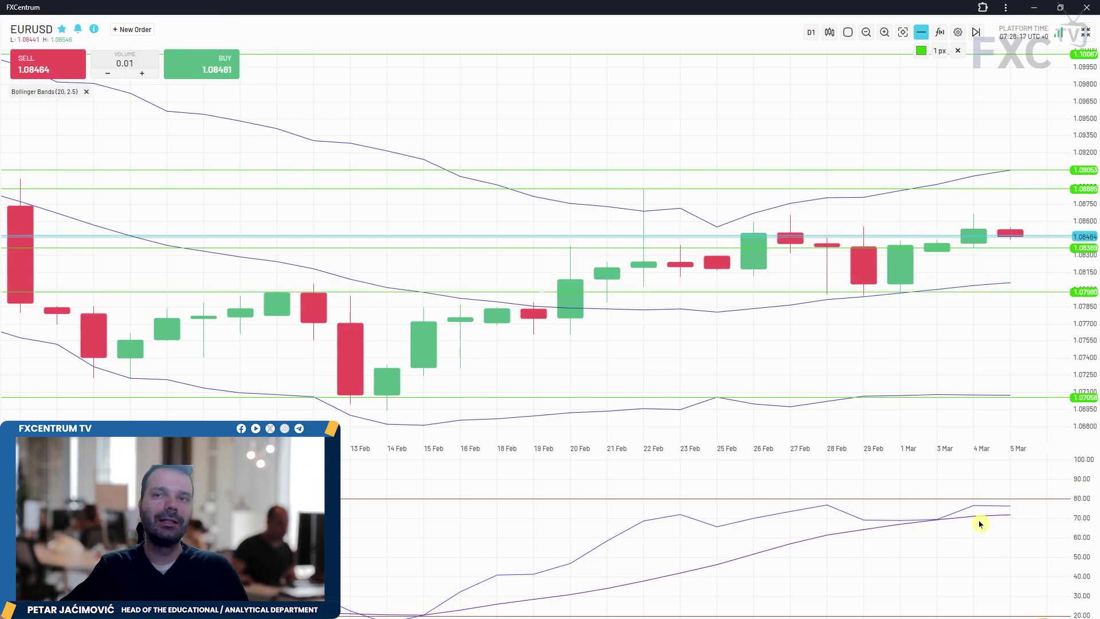
# Open the US30 chart from the favorites list in full-screen view and show a wider range of daily candles.
pyautogui.click(1083, 35)
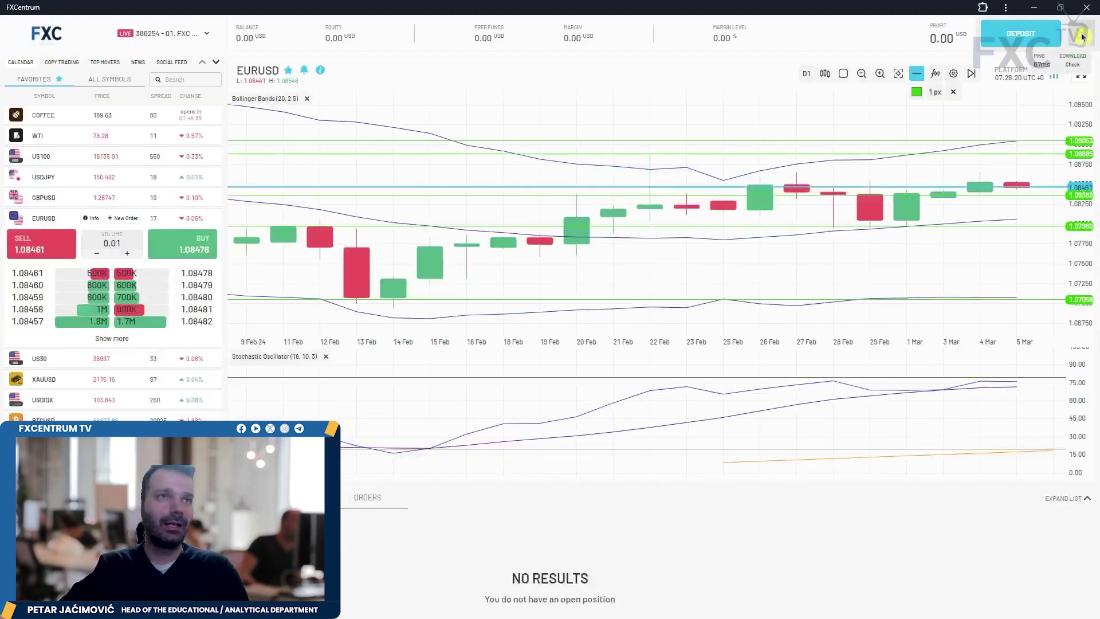
pyautogui.click(81, 365)
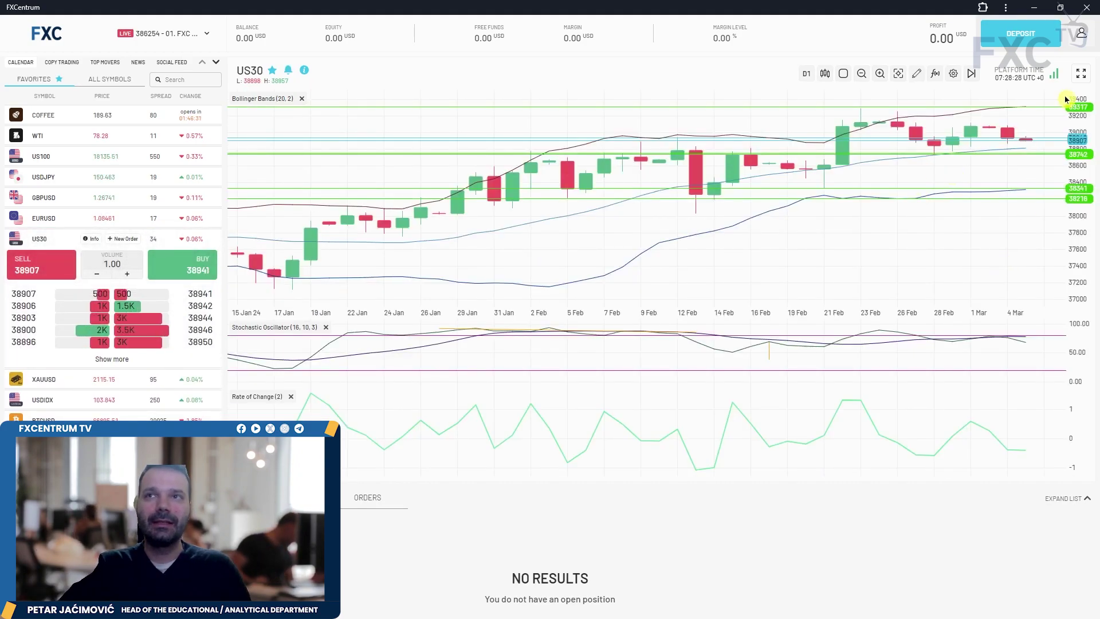
pyautogui.click(1081, 73)
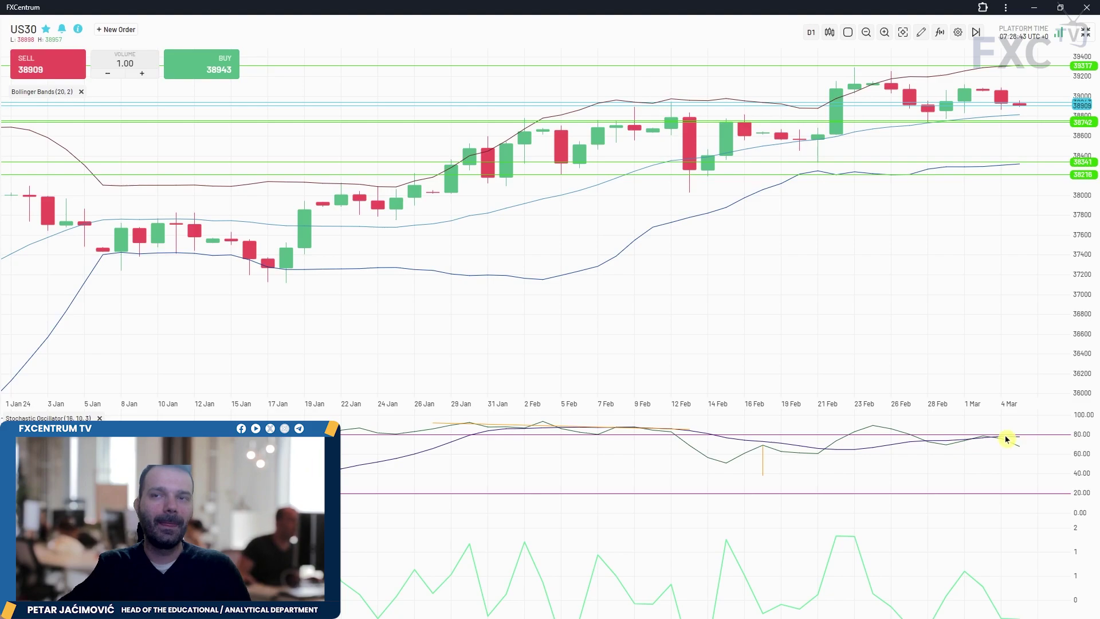
pyautogui.scroll(-5, 1023, 443)
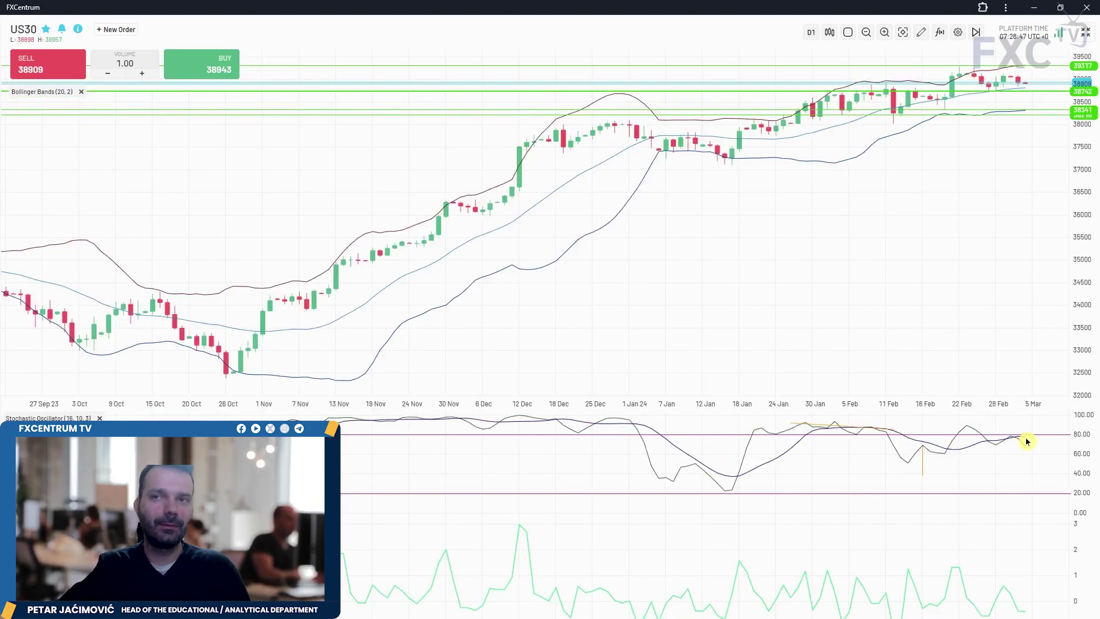
# Lower the US30 horizontal line near the lower Bollinger Band's end to about 38317 and leave full-screen view.
pyautogui.scroll(5, 1016, 406)
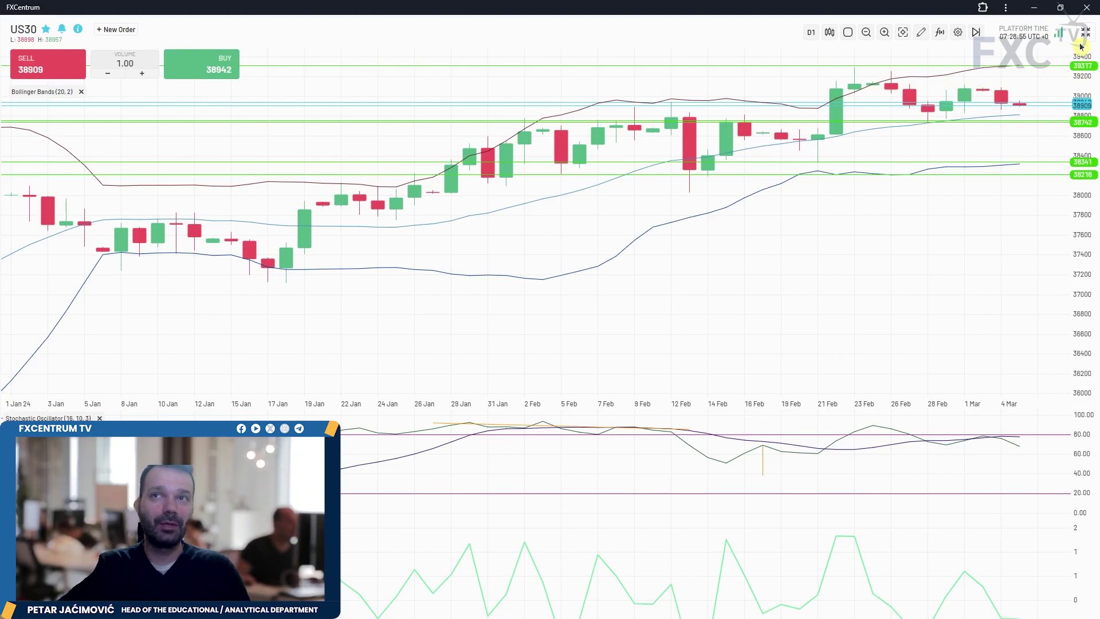
pyautogui.moveTo(1042, 162); pyautogui.dragTo(1042, 164)
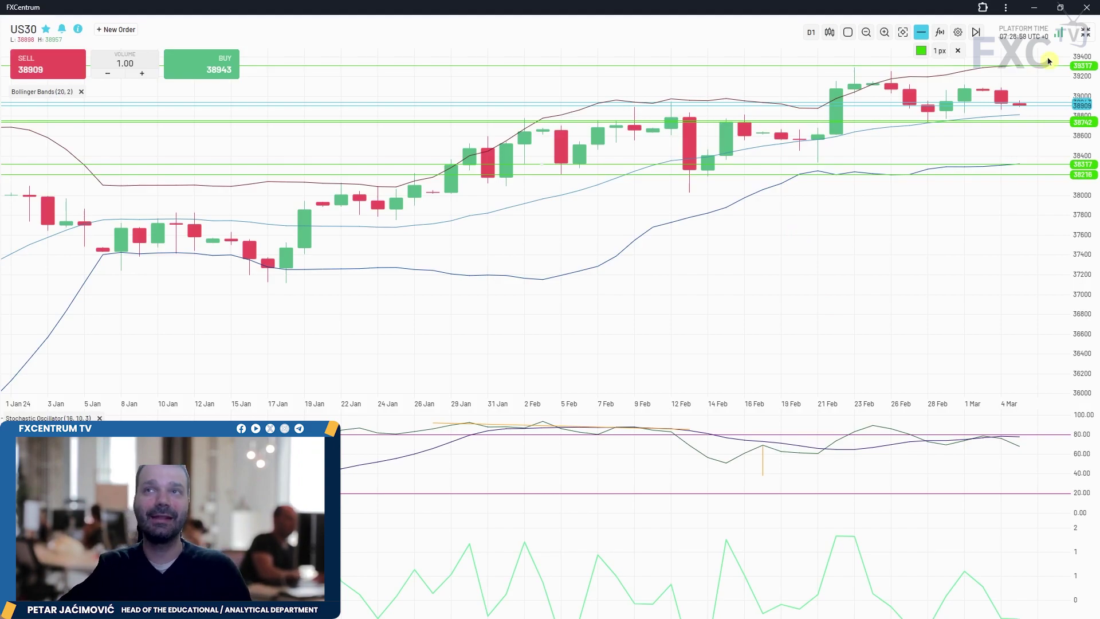
pyautogui.click(1085, 32)
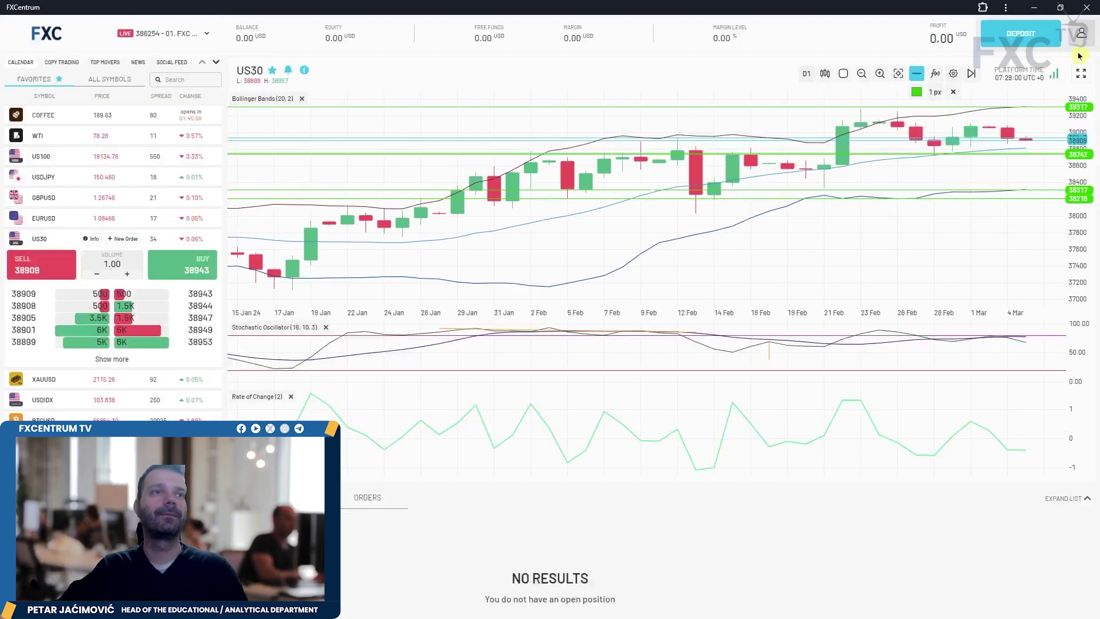
# Open the XAUUSD chart from the favorites list in full-screen view and examine its daily candles.
pyautogui.click(56, 383)
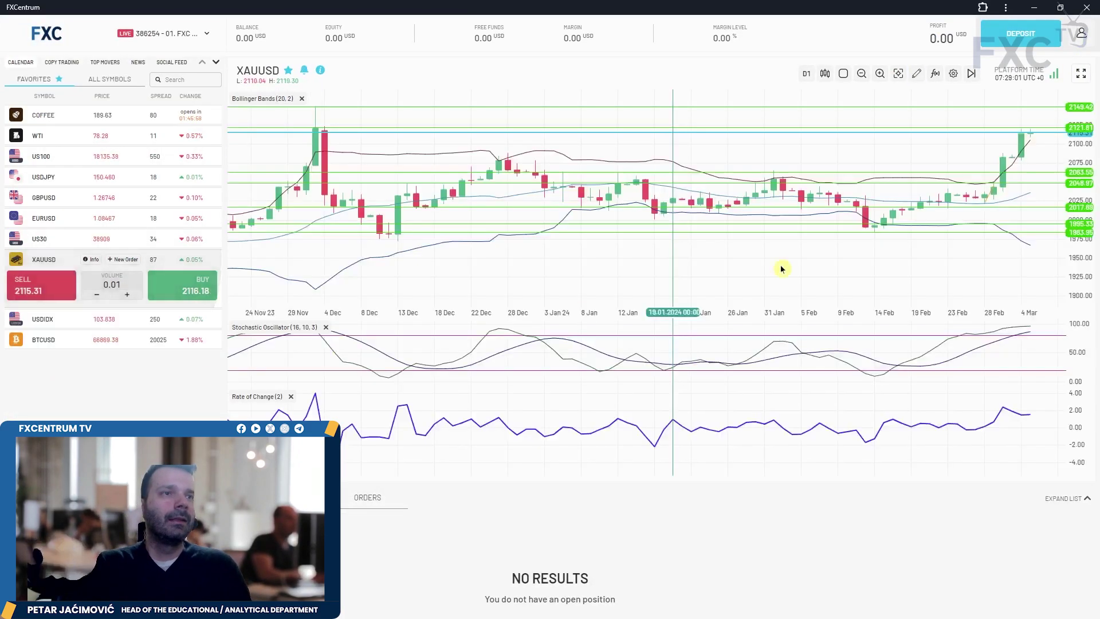
pyautogui.click(1075, 75)
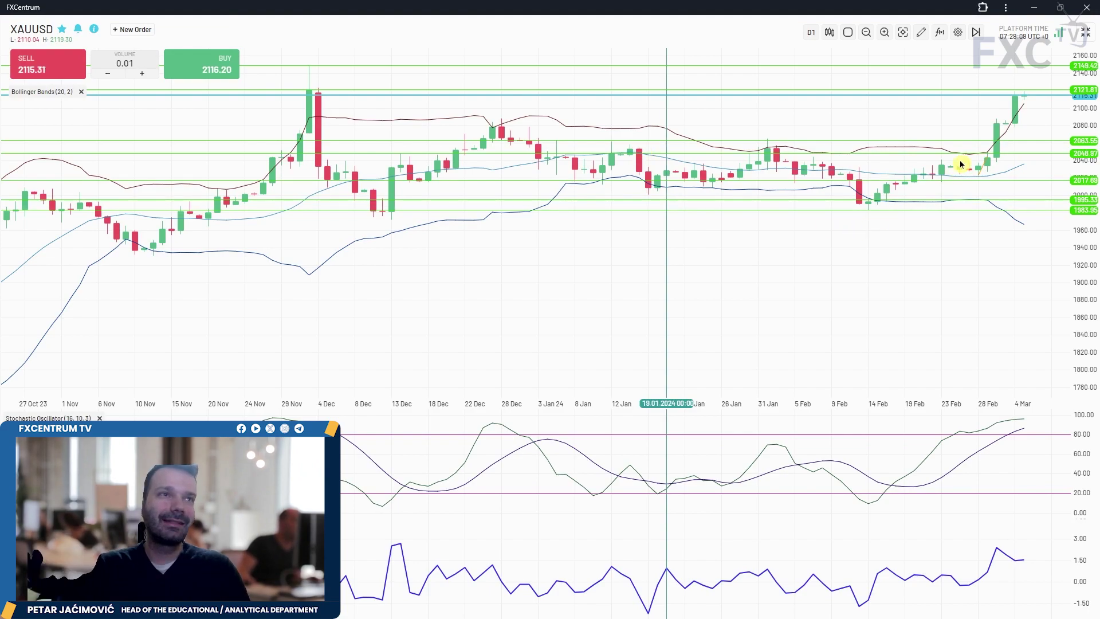
pyautogui.scroll(2, 993, 143)
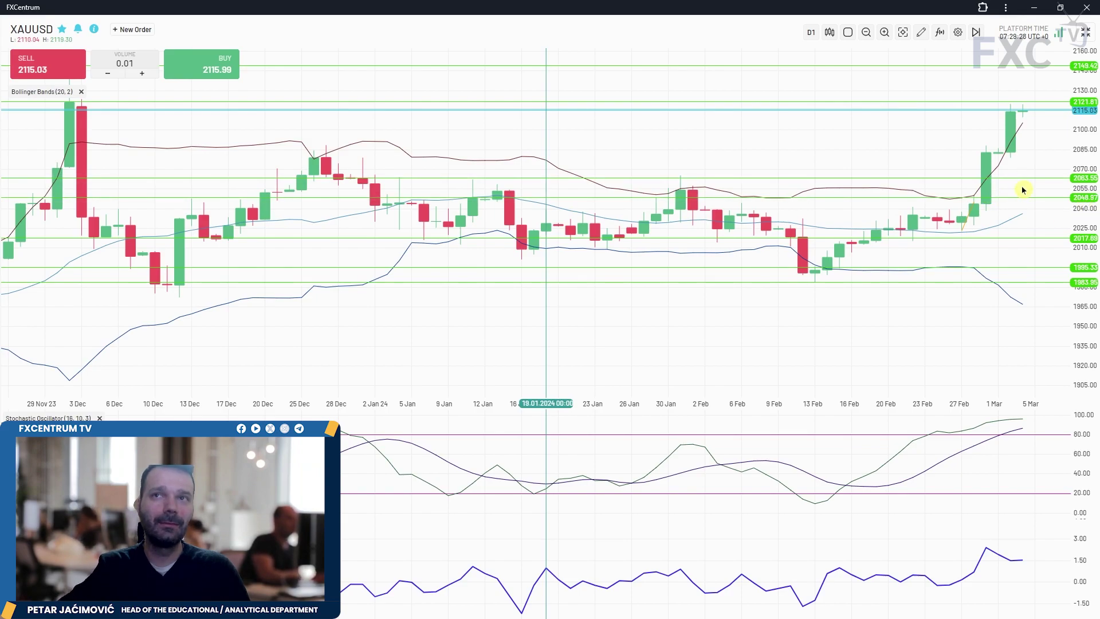
pyautogui.scroll(-3, 424, 151)
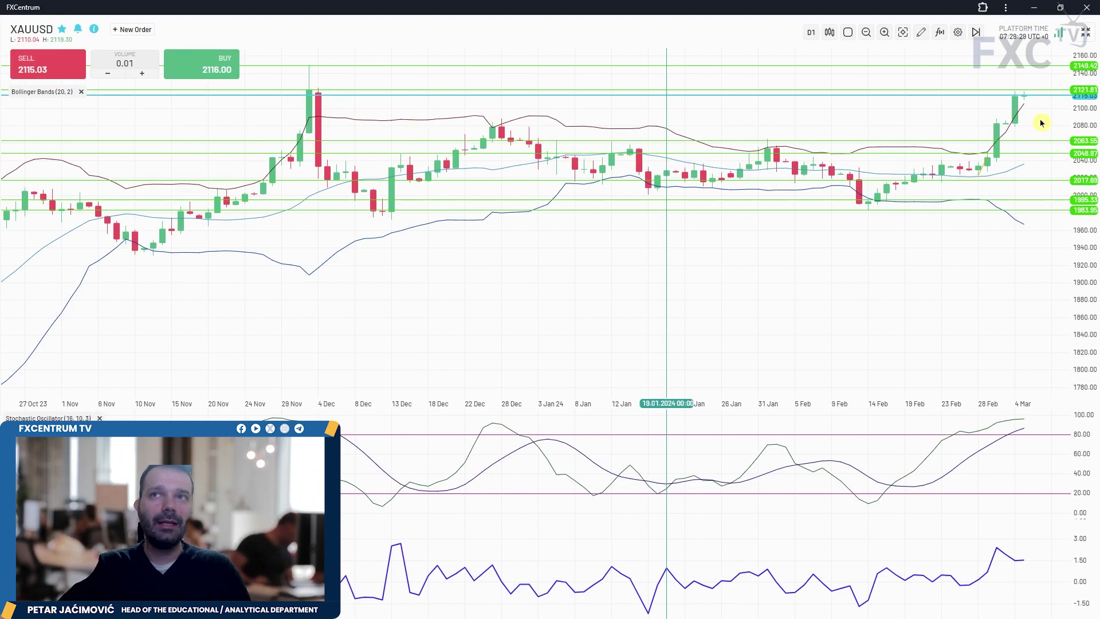
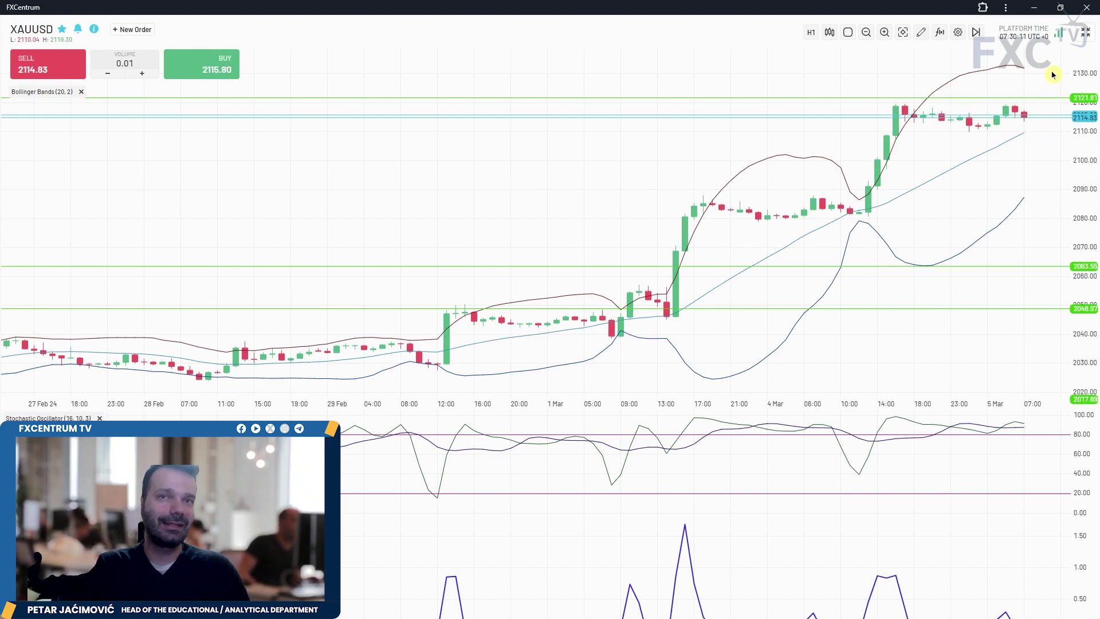
# Leave full-screen view, set the XAUUSD chart to the D1 timeframe and compare the latest rise with older daily candles.
pyautogui.click(1085, 32)
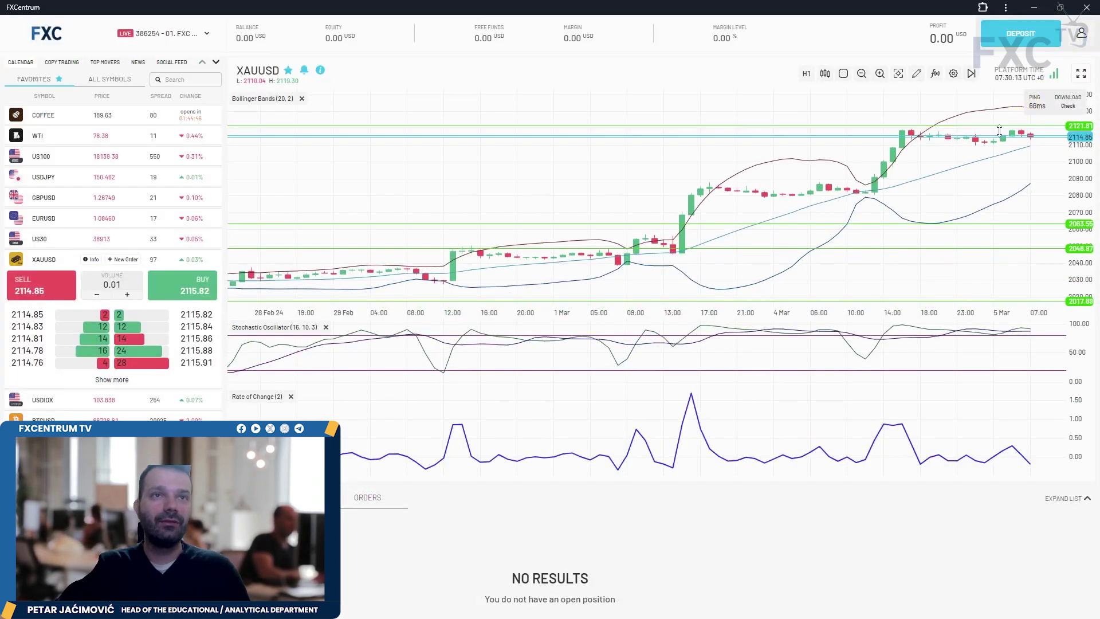
pyautogui.click(806, 74)
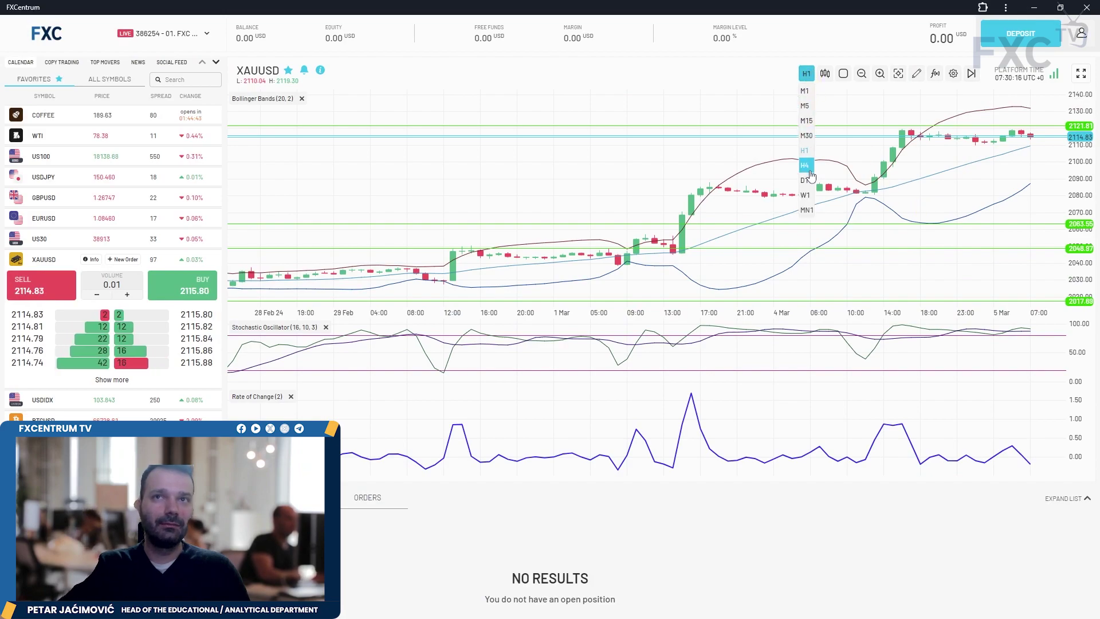
pyautogui.click(806, 180)
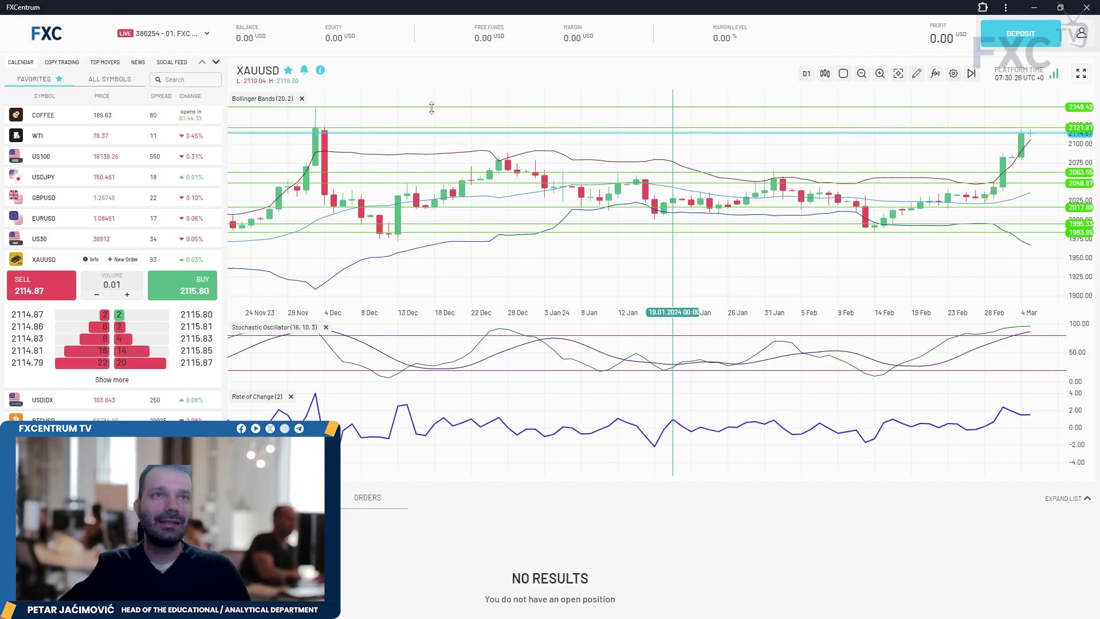
pyautogui.scroll(-3, 494, 137)
pyautogui.scroll(2, 494, 138)
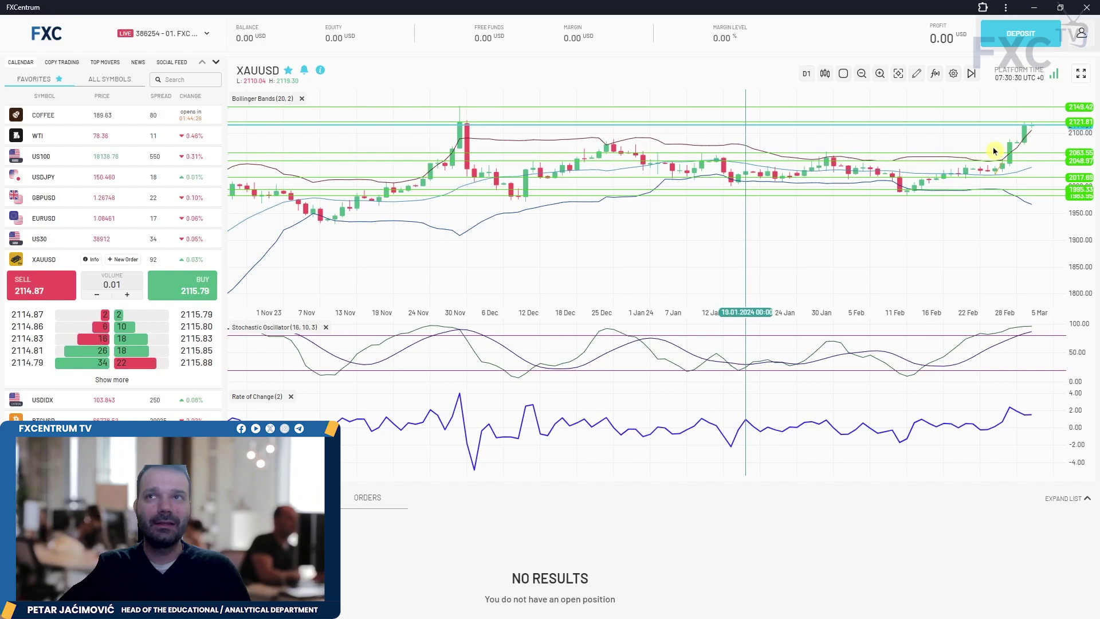
pyautogui.scroll(2, 994, 150)
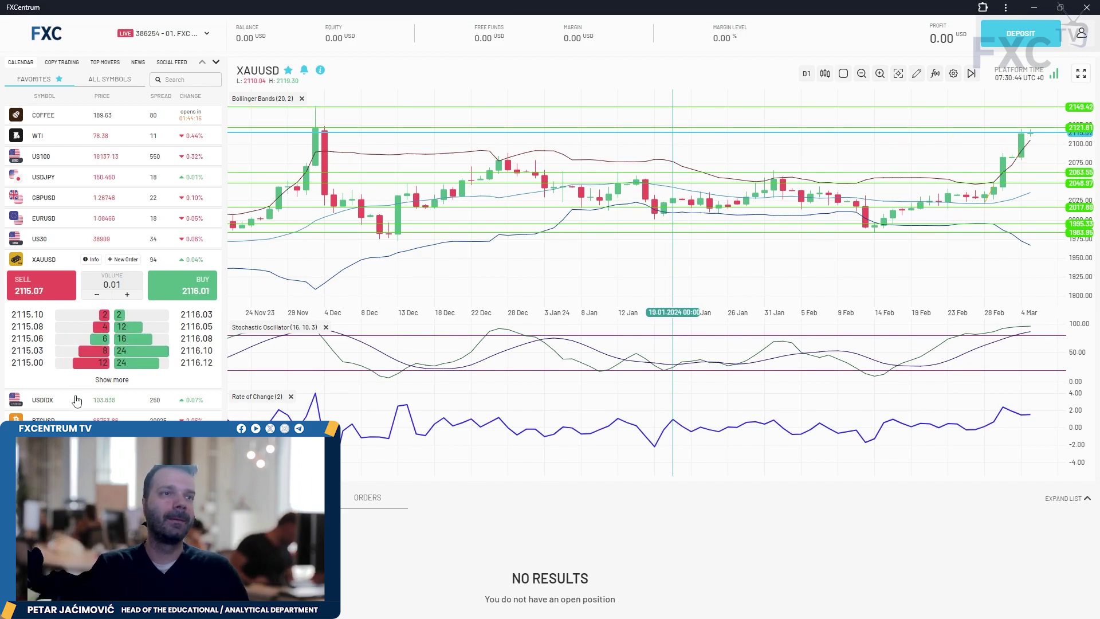
# Examine the recent XAUUSD candles on the H1 timeframe and return the chart to D1.
pyautogui.click(806, 73)
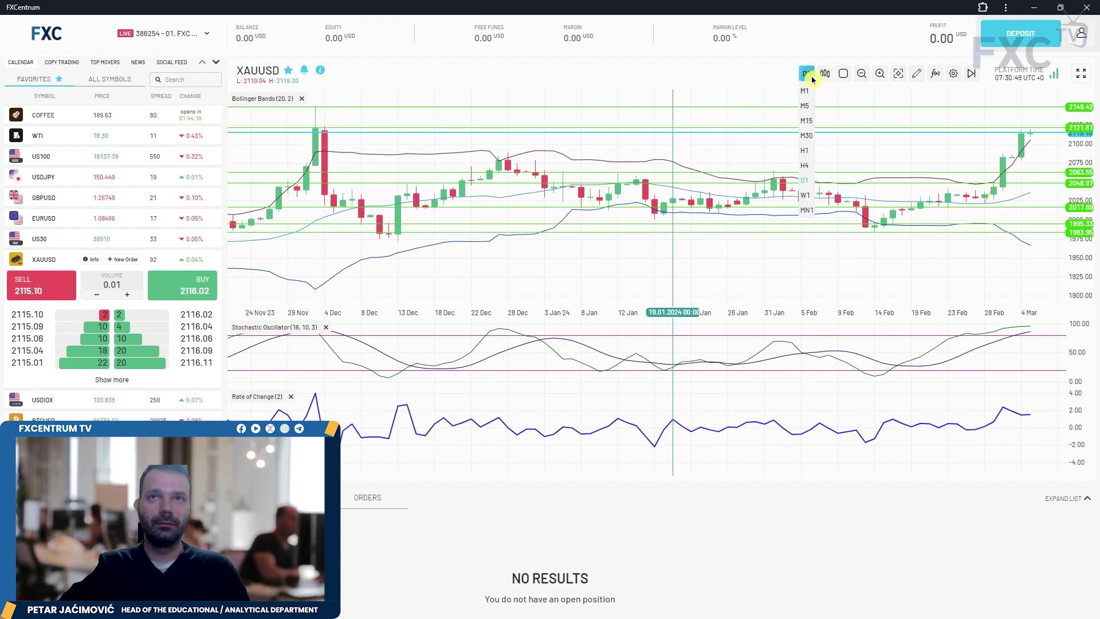
pyautogui.click(806, 151)
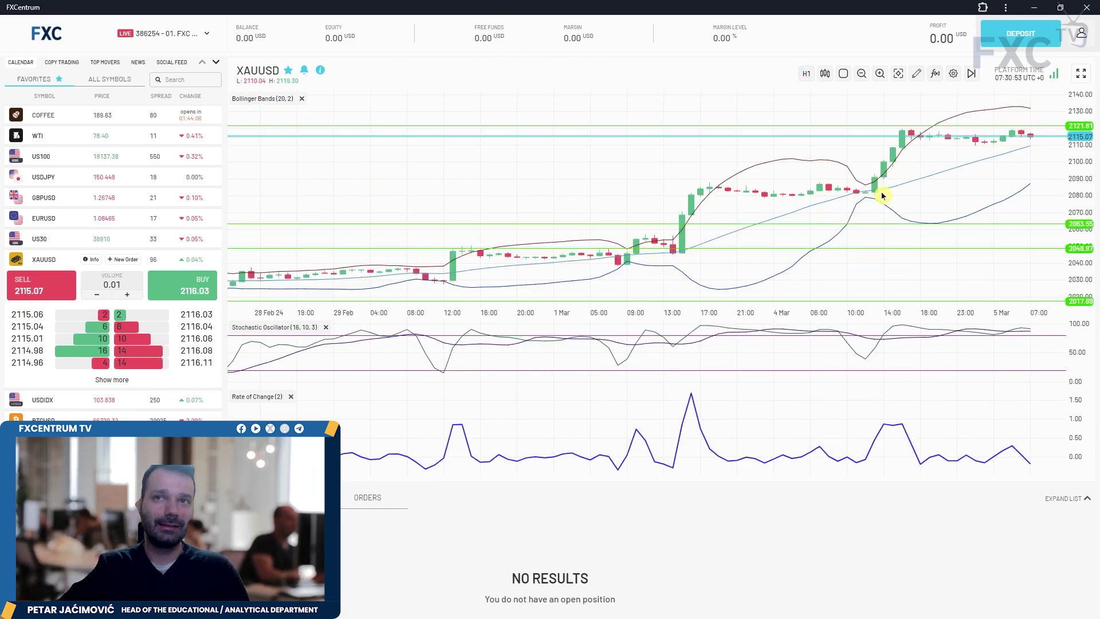
pyautogui.scroll(1, 879, 198)
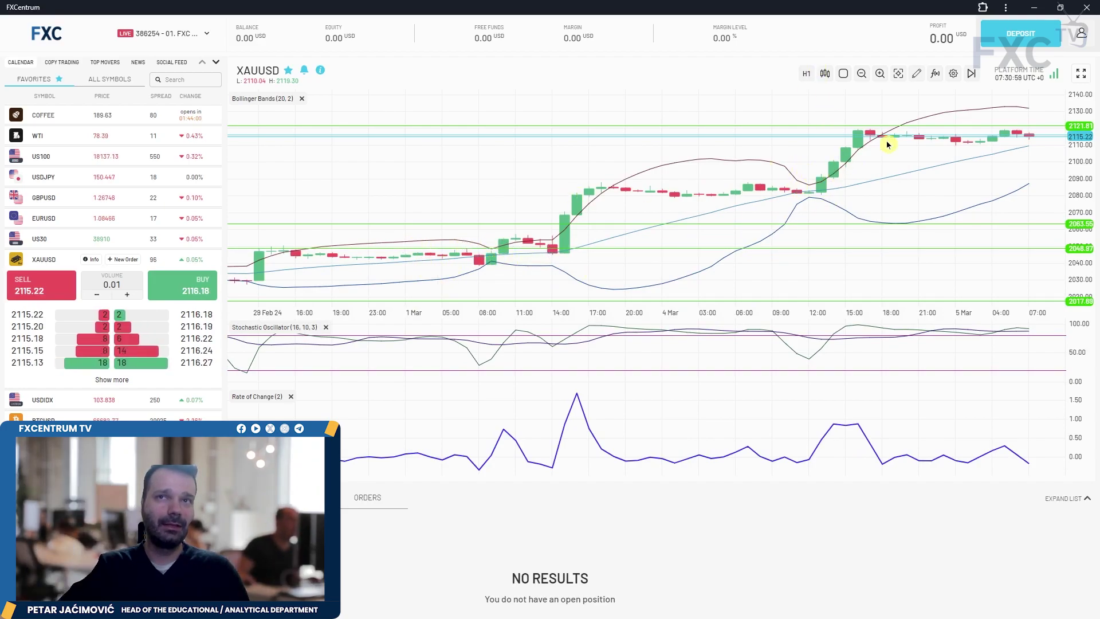
pyautogui.scroll(-2, 957, 196)
pyautogui.click(808, 75)
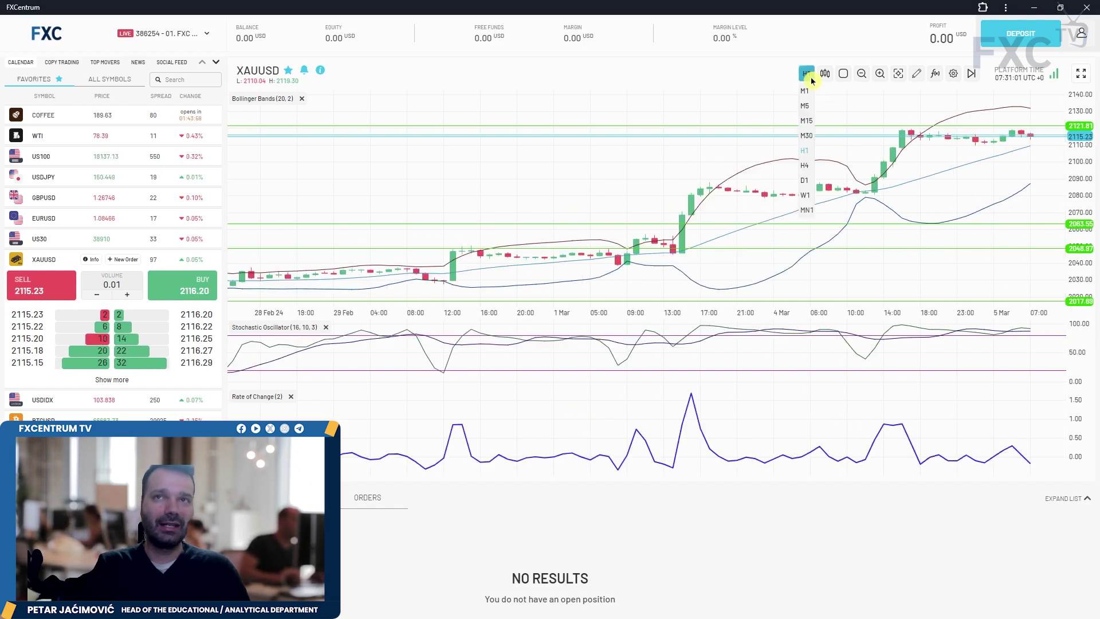
pyautogui.click(804, 180)
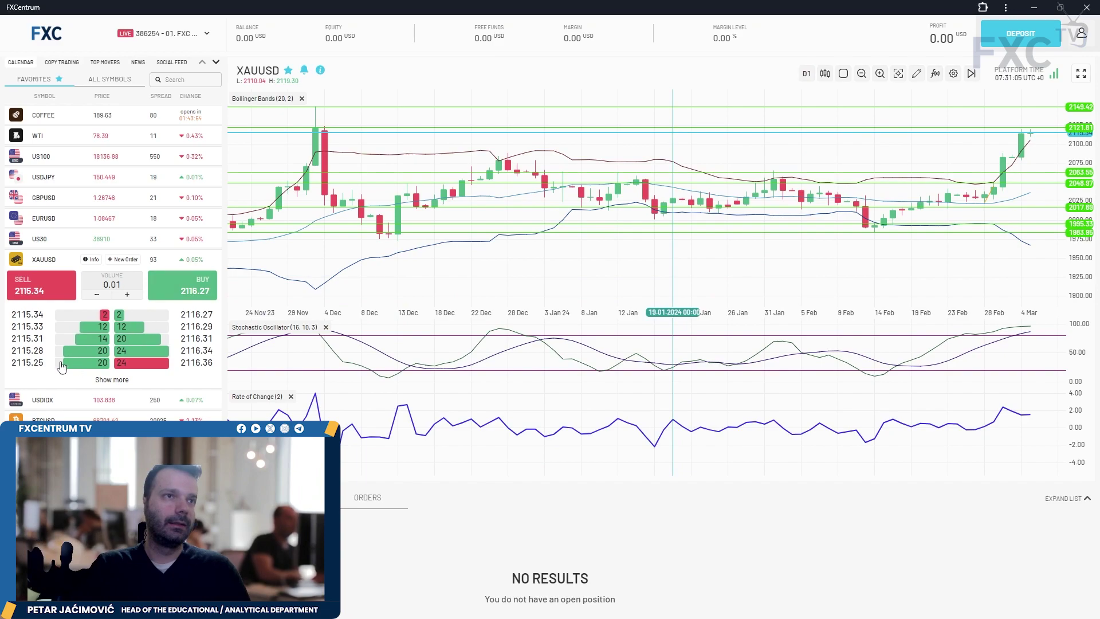
# Open the USDIDX chart in full-screen view and raise the line just below the latest candles to the lower Bollinger Band, about 103.49.
pyautogui.click(60, 400)
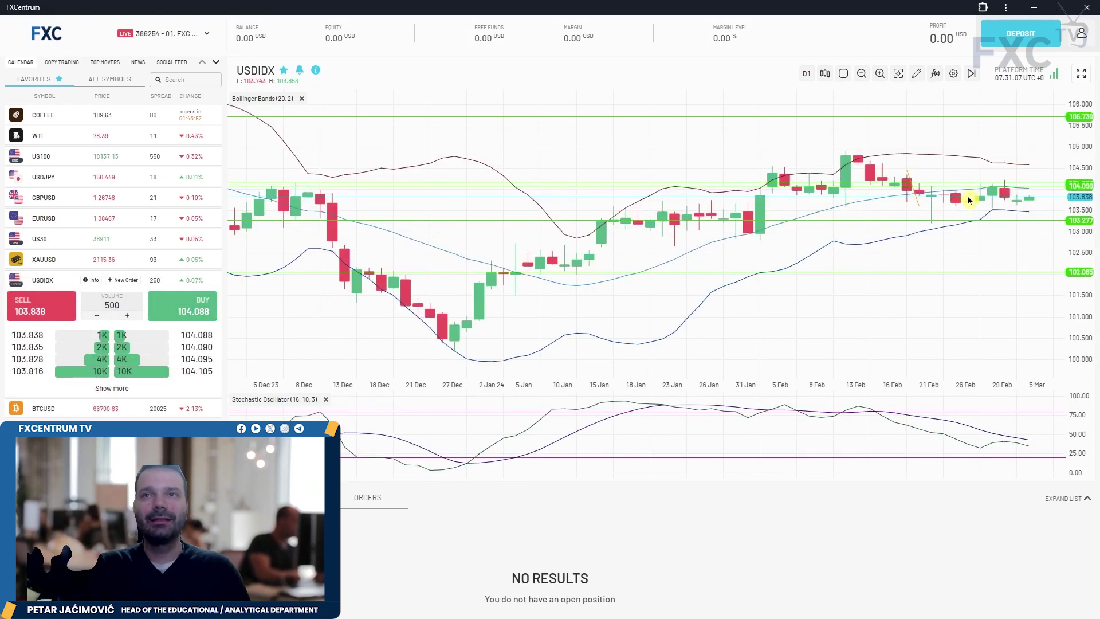
pyautogui.scroll(2, 968, 198)
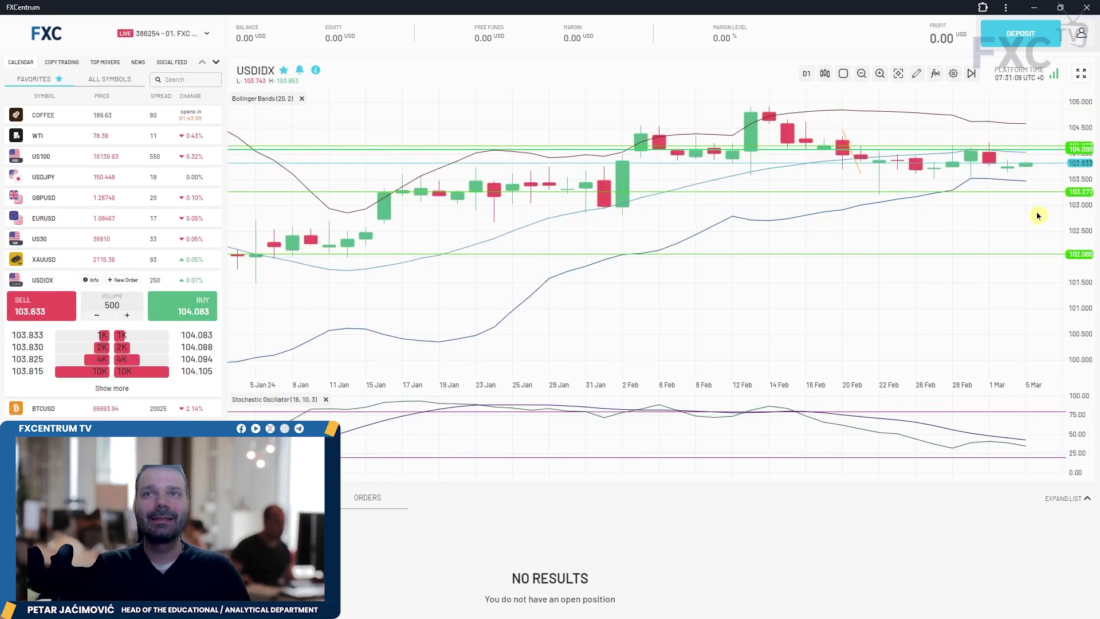
pyautogui.click(1081, 73)
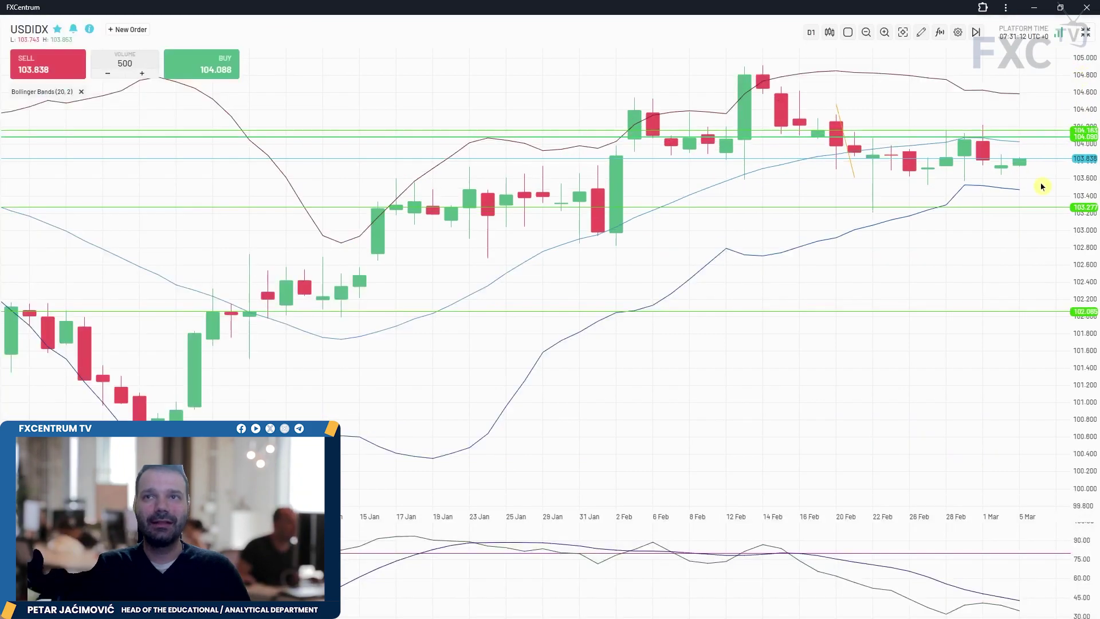
pyautogui.moveTo(1016, 208); pyautogui.dragTo(1022, 189)
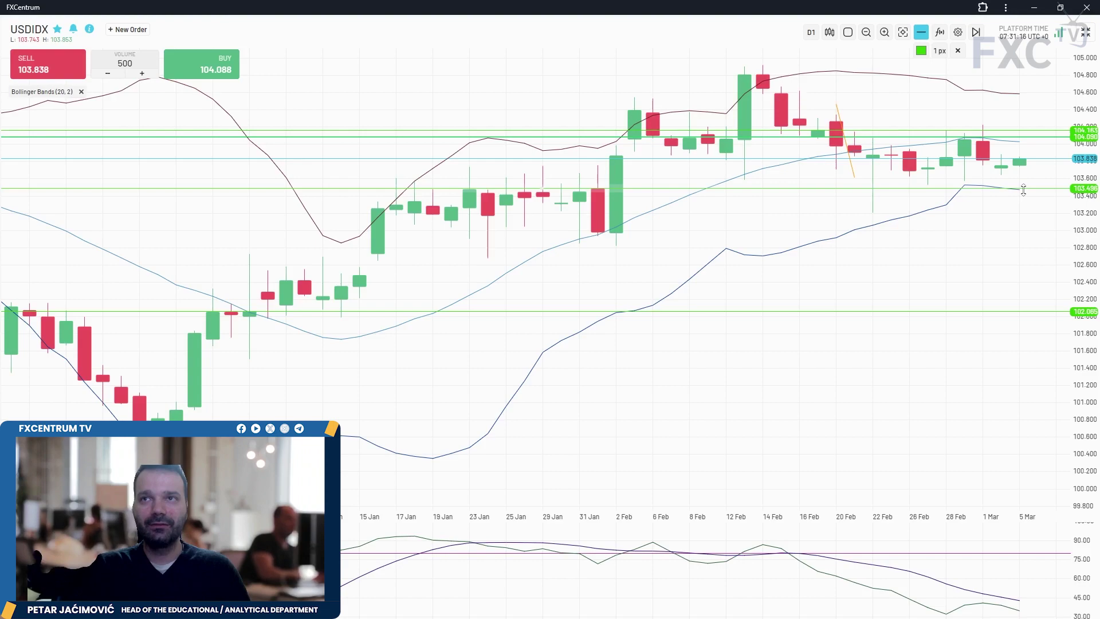
# Raise the USDIDX line just above the latest candles to about 104.189, lower the one below them to about 103.224, and leave full-screen view.
pyautogui.moveTo(1044, 132); pyautogui.dragTo(1046, 124)
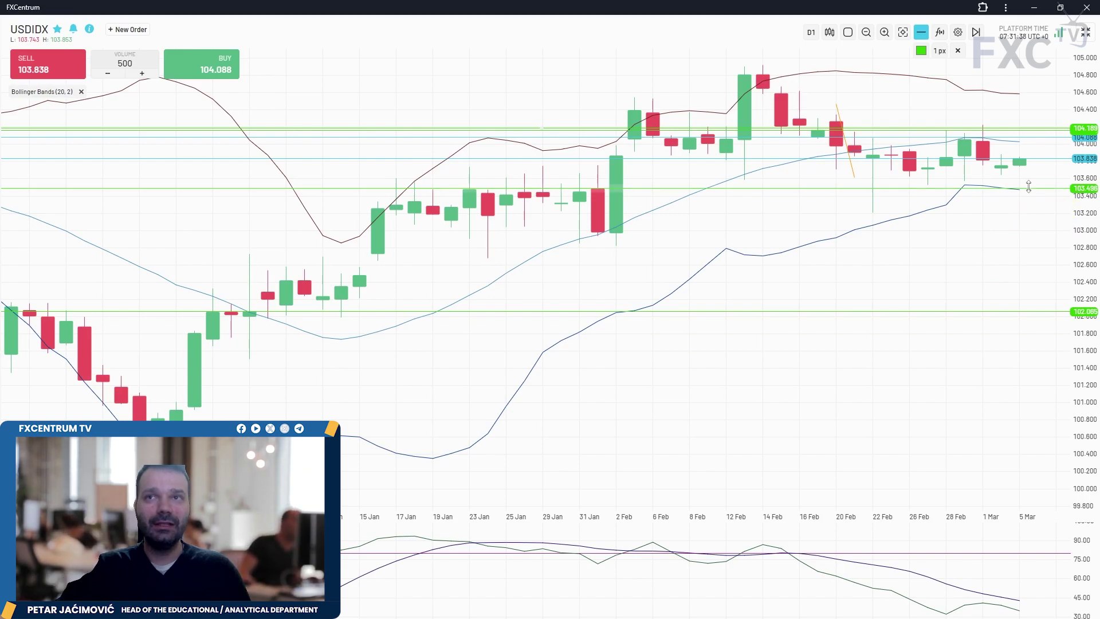
pyautogui.moveTo(1032, 187); pyautogui.dragTo(1024, 210)
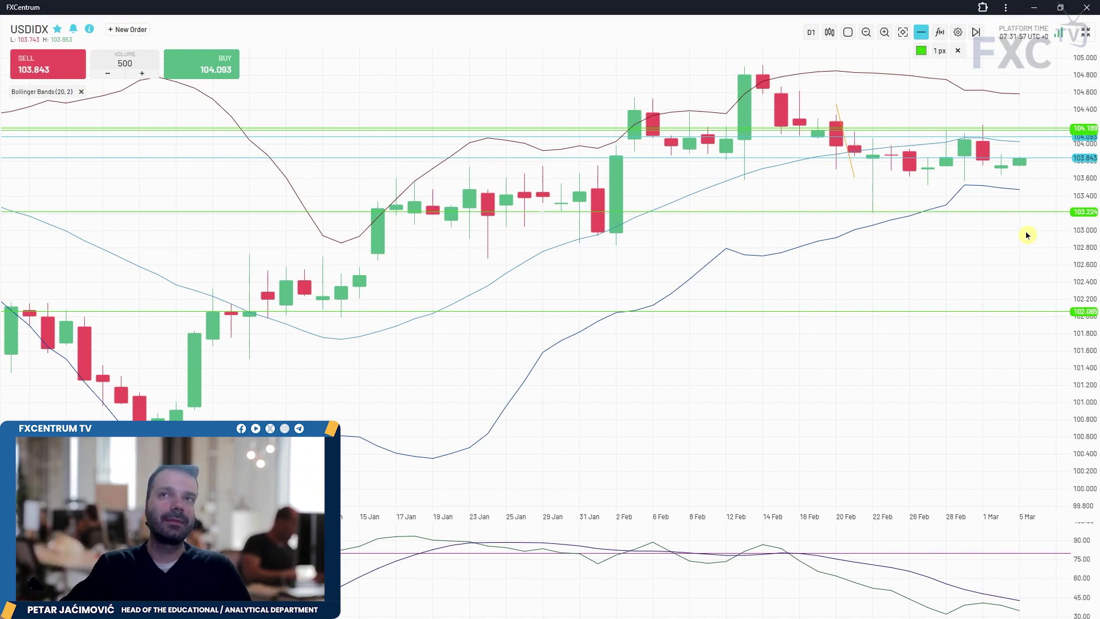
pyautogui.click(1086, 34)
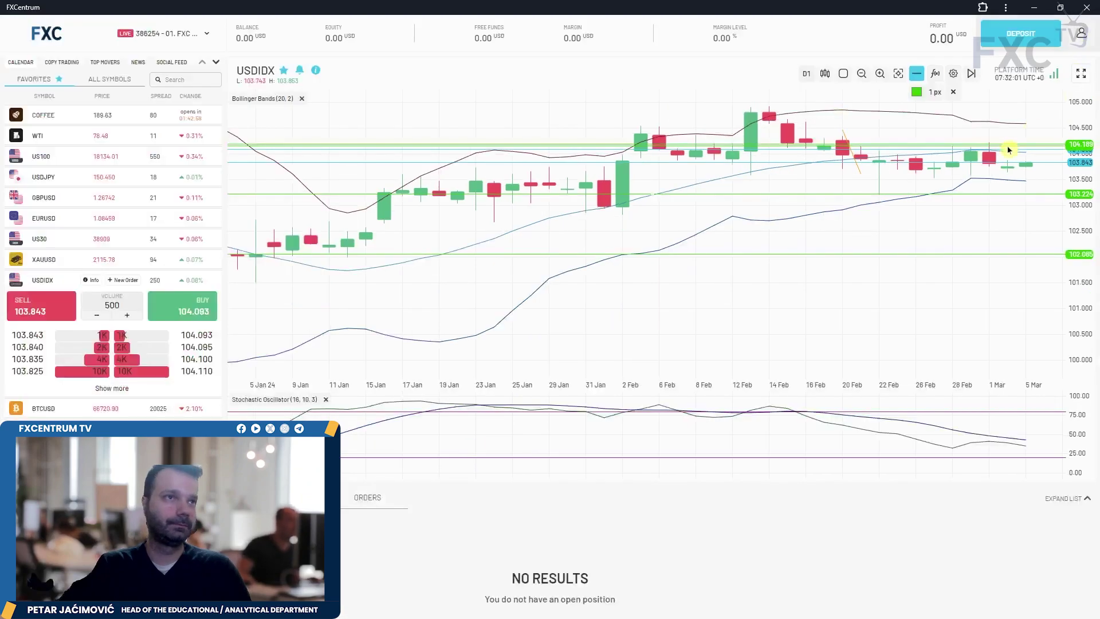
# Open the BTCUSD chart from the favorites list in full-screen view and look at its recent daily candles.
pyautogui.press('Down')
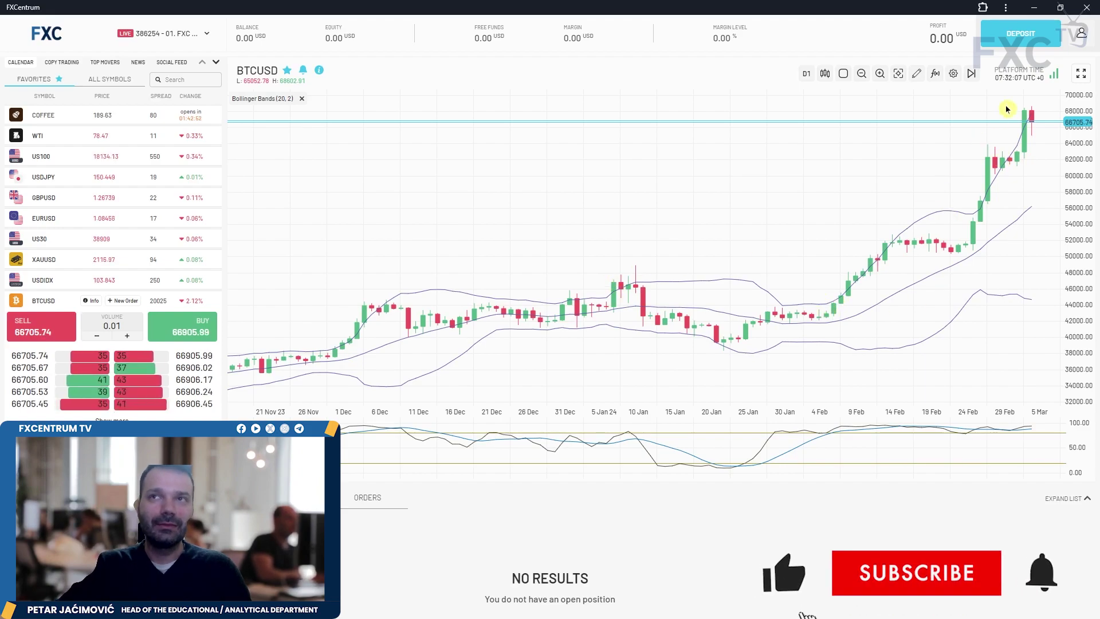
pyautogui.doubleClick(1008, 137)
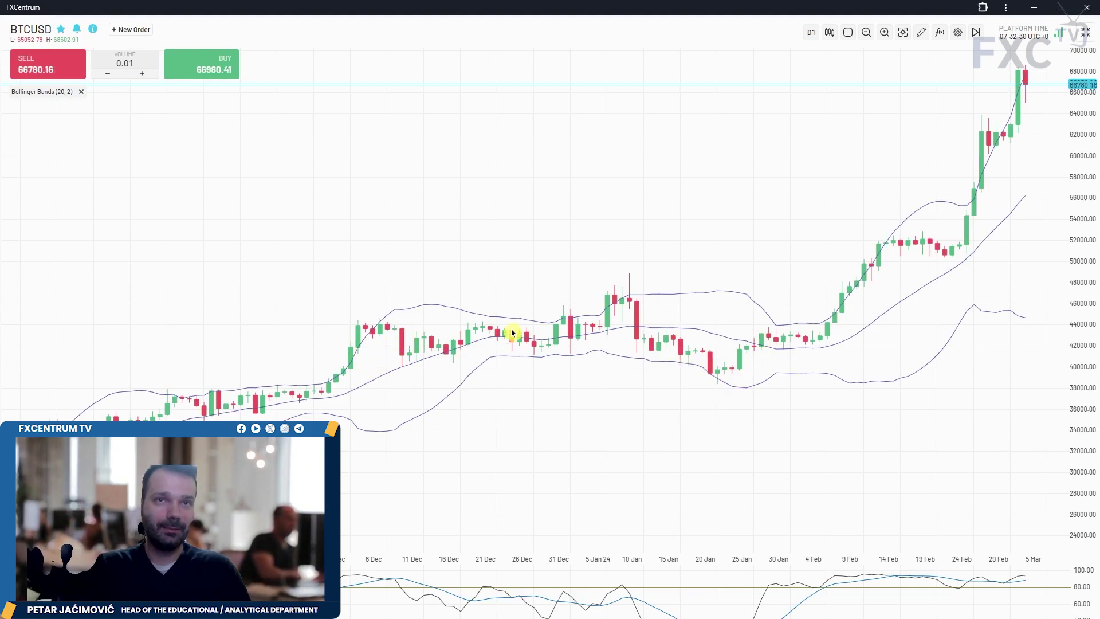
pyautogui.scroll(2, 871, 319)
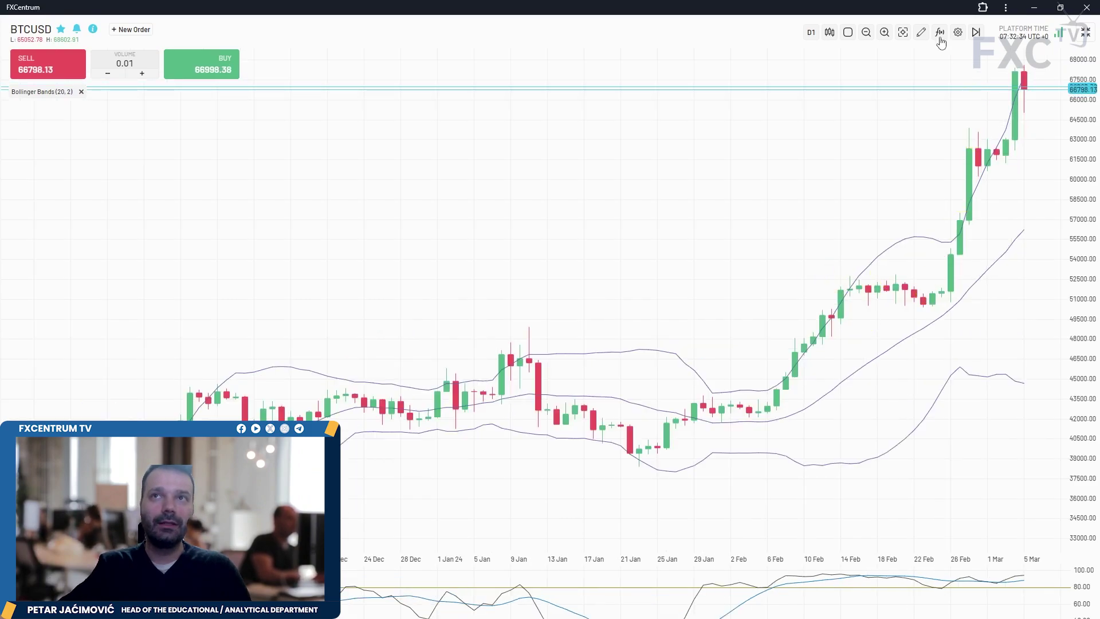
# Draw a nearly flat trend line on BTCUSD along the mid-to-late February highs at about 52500.
pyautogui.click(921, 32)
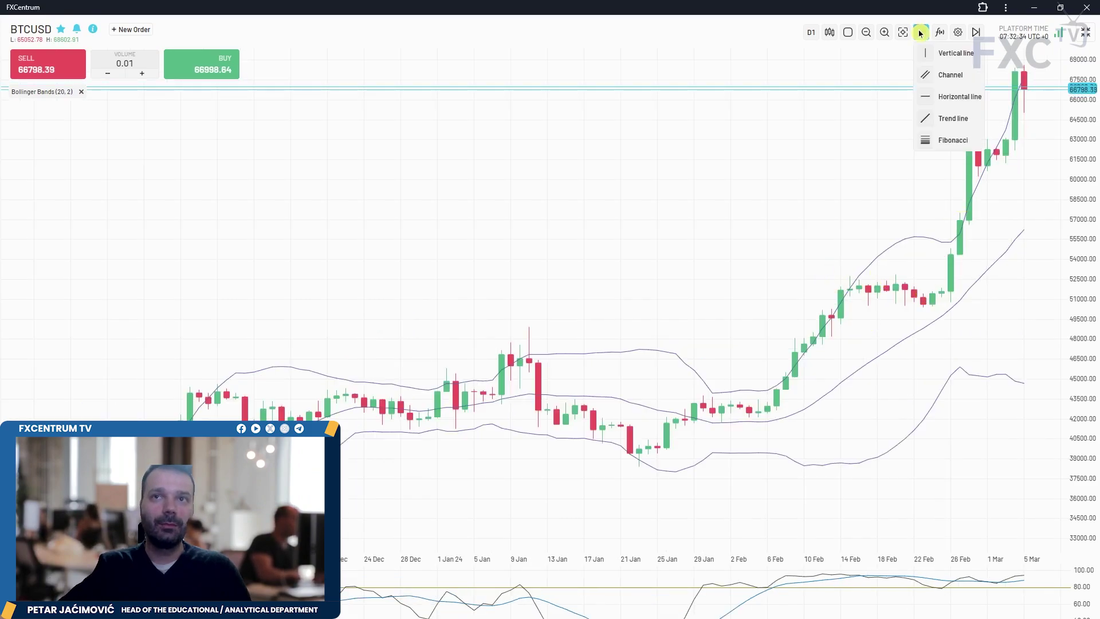
pyautogui.click(945, 118)
pyautogui.moveTo(849, 280)
pyautogui.mouseDown()
pyautogui.moveTo(924, 291)
pyautogui.moveTo(978, 282)
pyautogui.mouseUp()
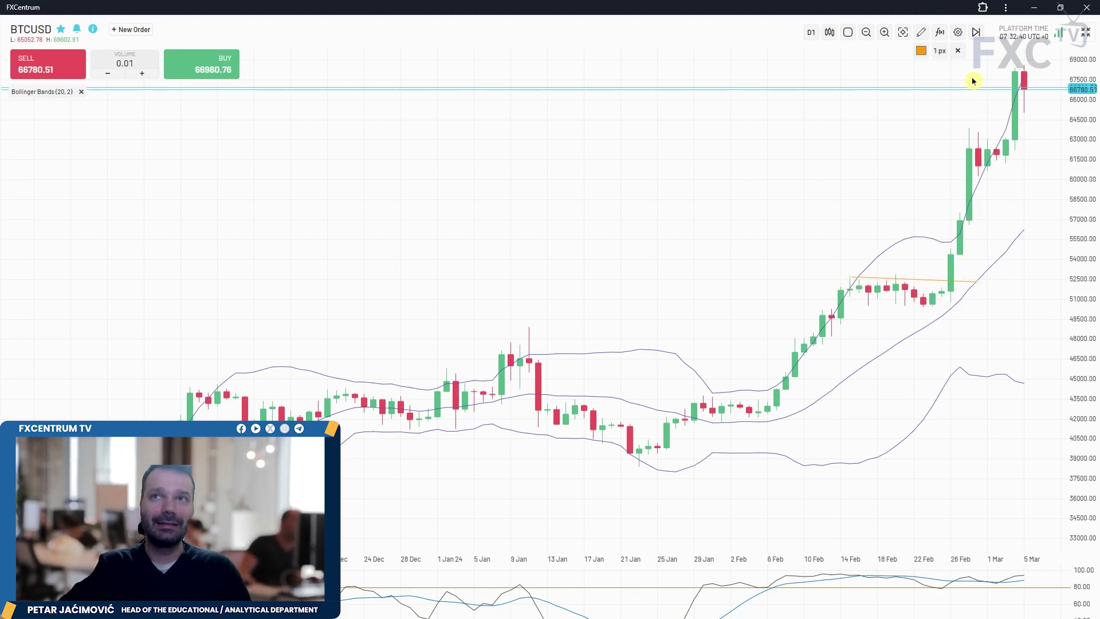
# Add a vertical line to the BTCUSD daily chart at 16.02.2024.
pyautogui.click(920, 32)
pyautogui.click(945, 96)
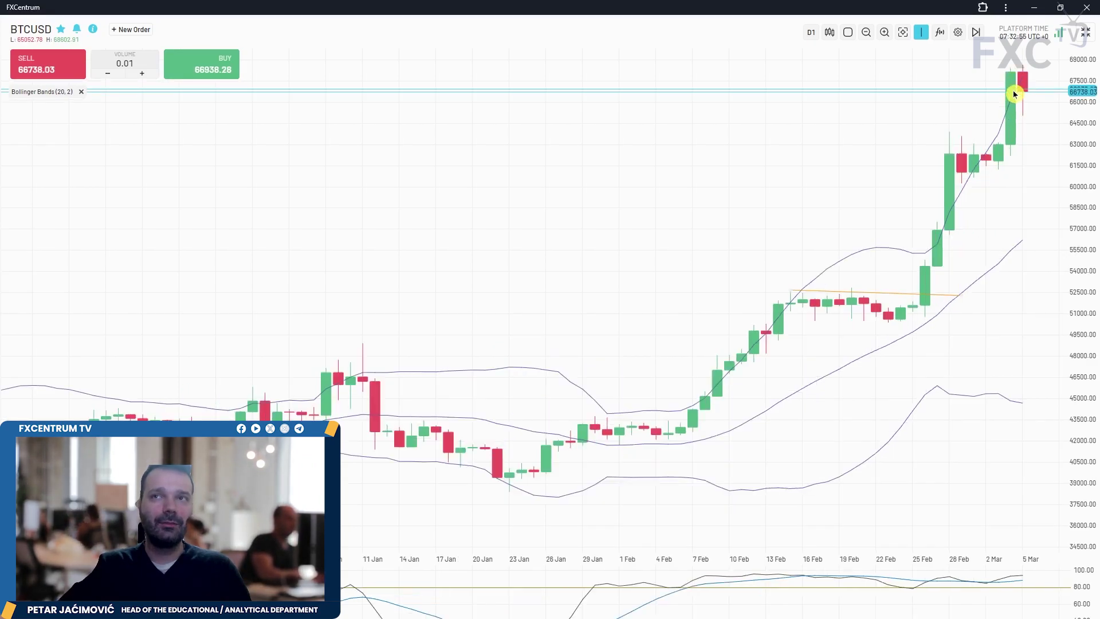
pyautogui.scroll(3, 1016, 86)
pyautogui.scroll(-3, 981, 159)
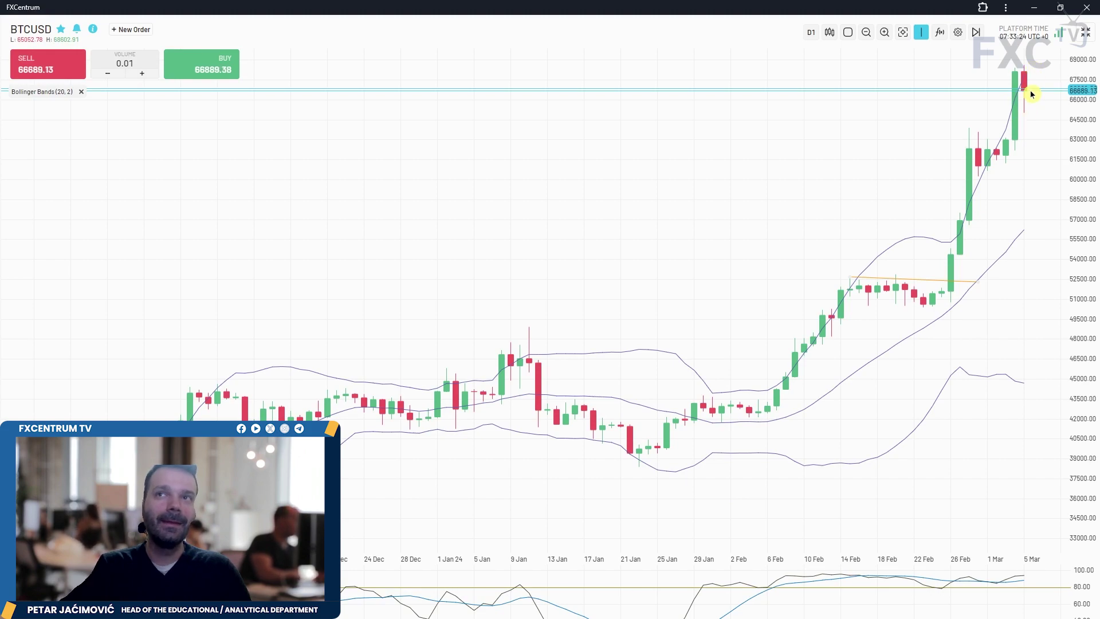
pyautogui.click(862, 89)
pyautogui.rightClick(896, 109)
pyautogui.click(862, 98)
# Examine the latest BTCUSD candles on the H1 timeframe and return the chart to D1.
pyautogui.click(811, 32)
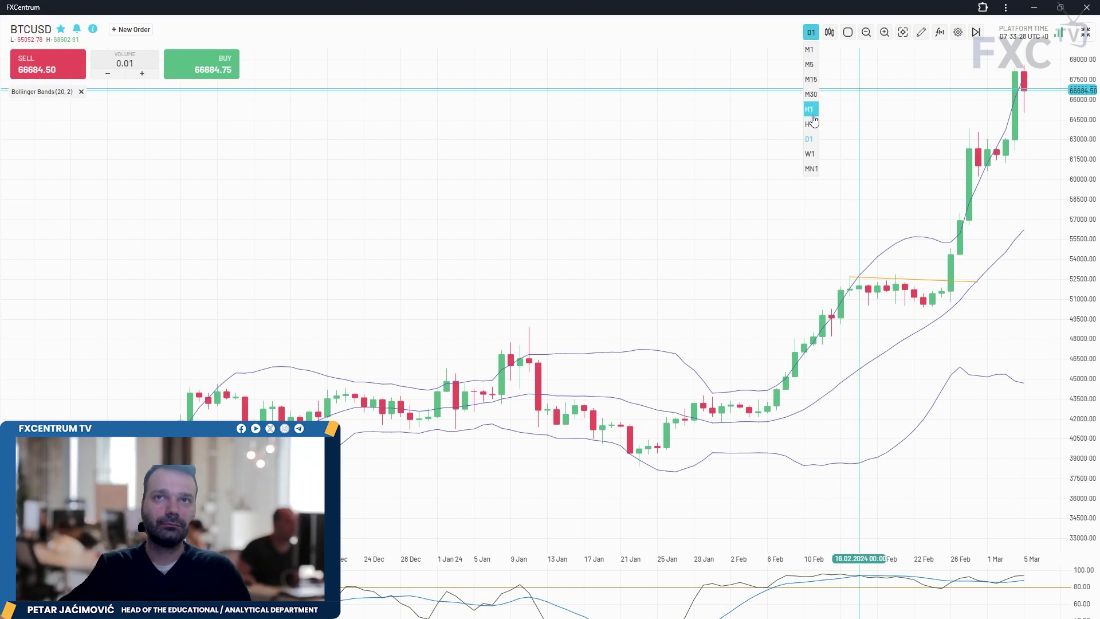
pyautogui.click(812, 115)
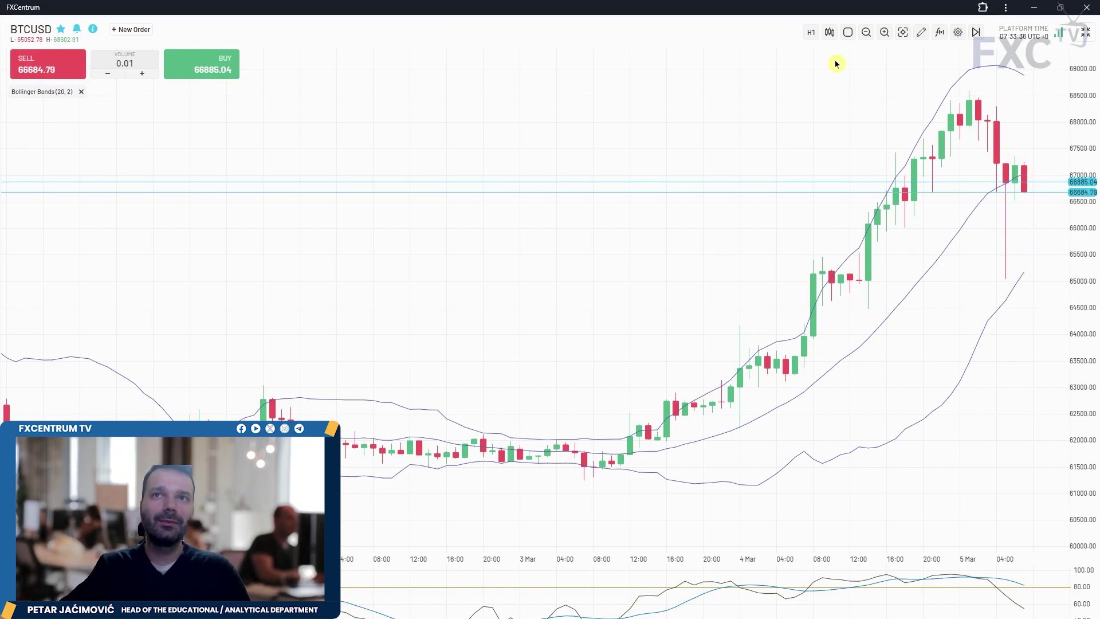
pyautogui.click(811, 32)
pyautogui.click(812, 142)
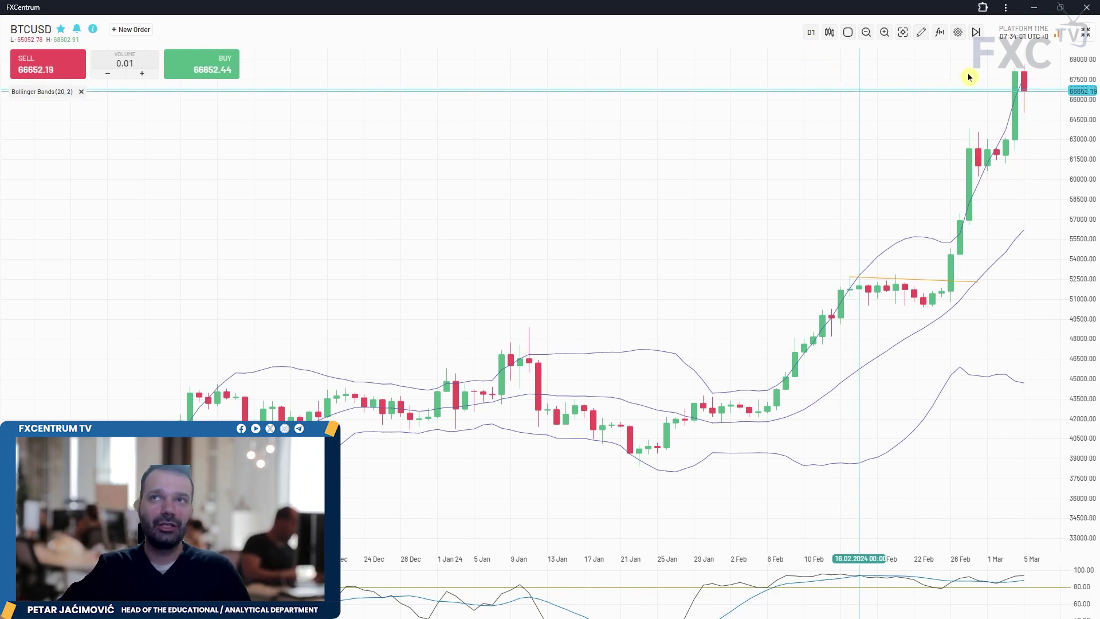
# Switch the BTCUSD chart to the MN1 timeframe and add a horizontal line at the late-2021 high, about 69004.
pyautogui.scroll(-6, 977, 126)
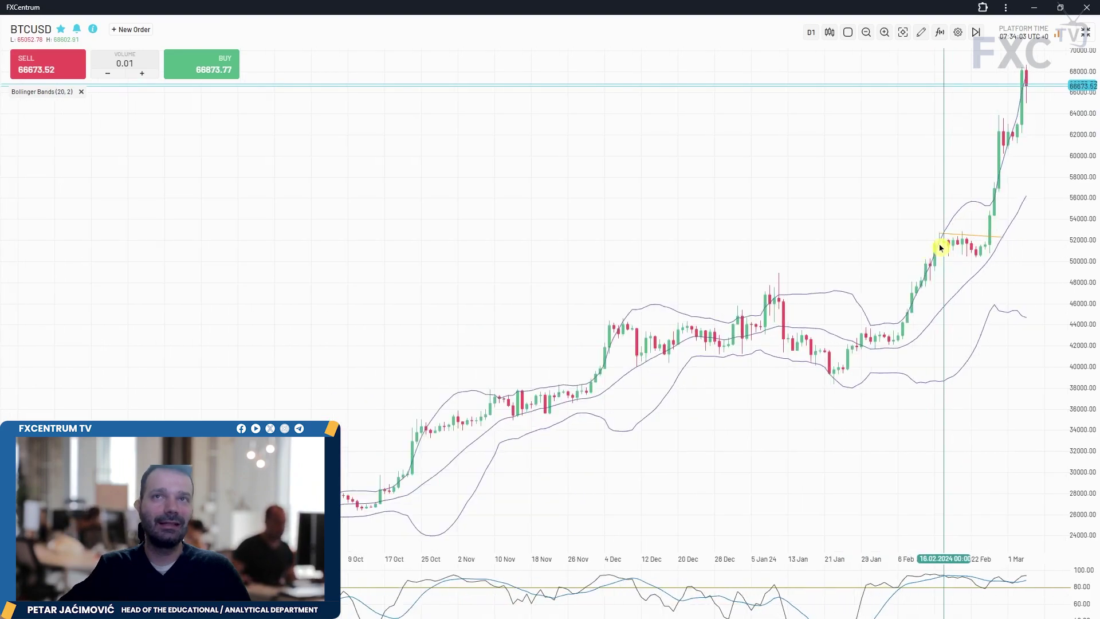
pyautogui.click(810, 32)
pyautogui.click(812, 169)
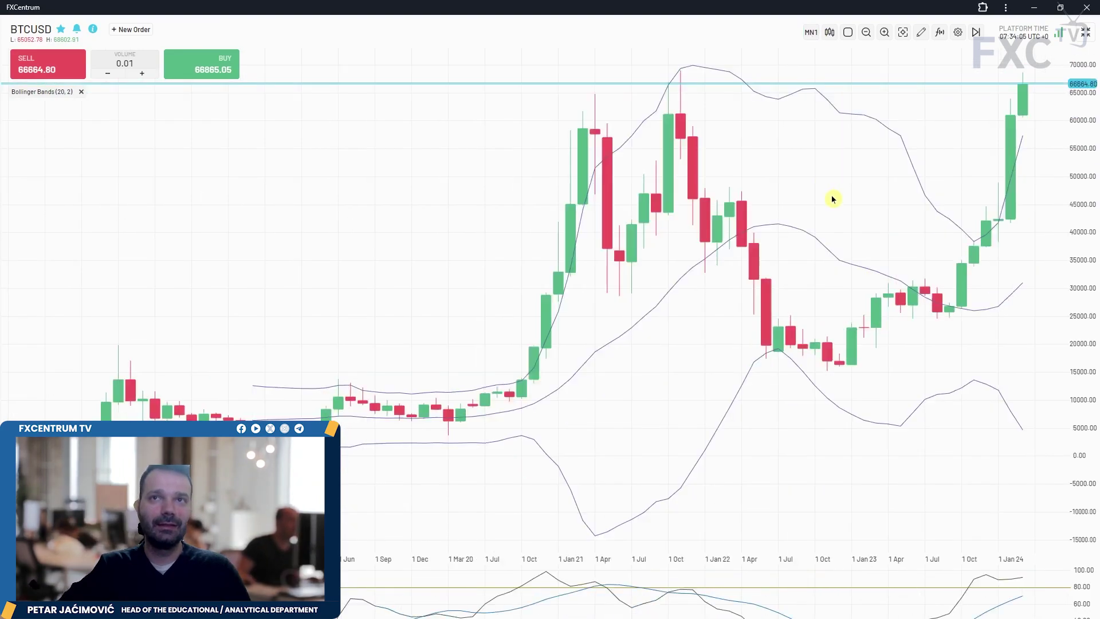
pyautogui.click(920, 38)
pyautogui.click(952, 96)
pyautogui.click(736, 70)
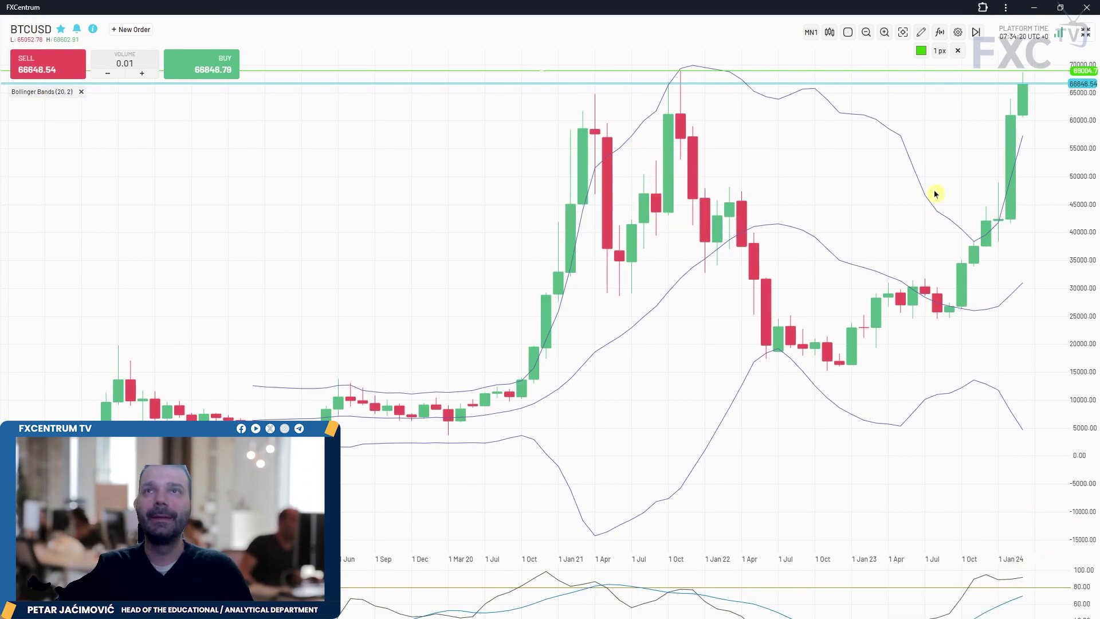
# Return the BTCUSD chart to the D1 timeframe and exit the full-screen chart view.
pyautogui.click(811, 32)
pyautogui.click(811, 140)
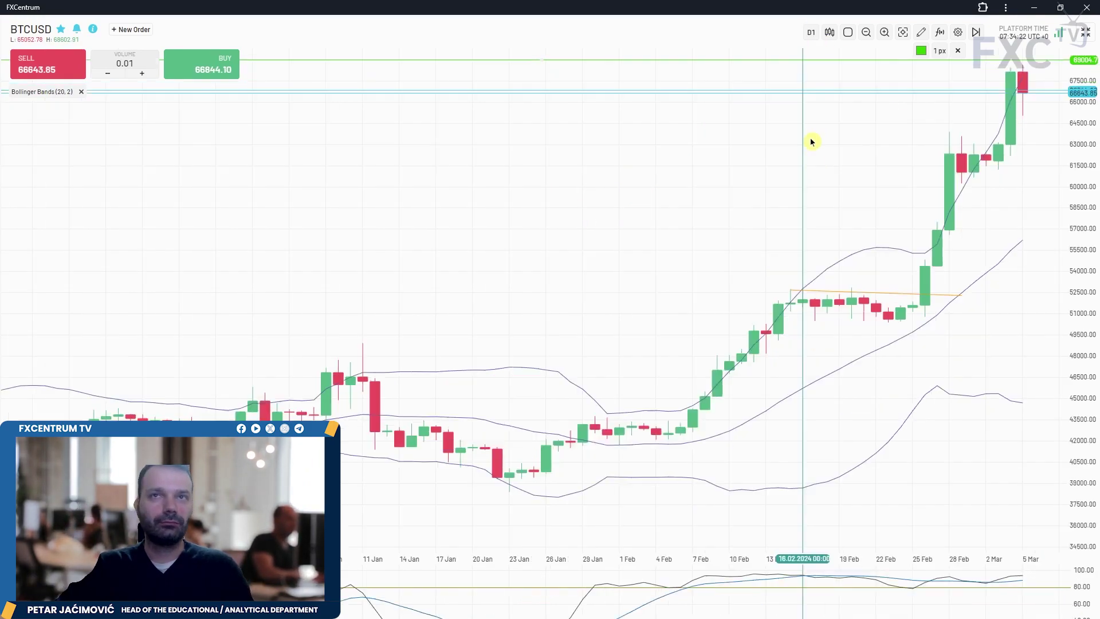
pyautogui.click(1085, 33)
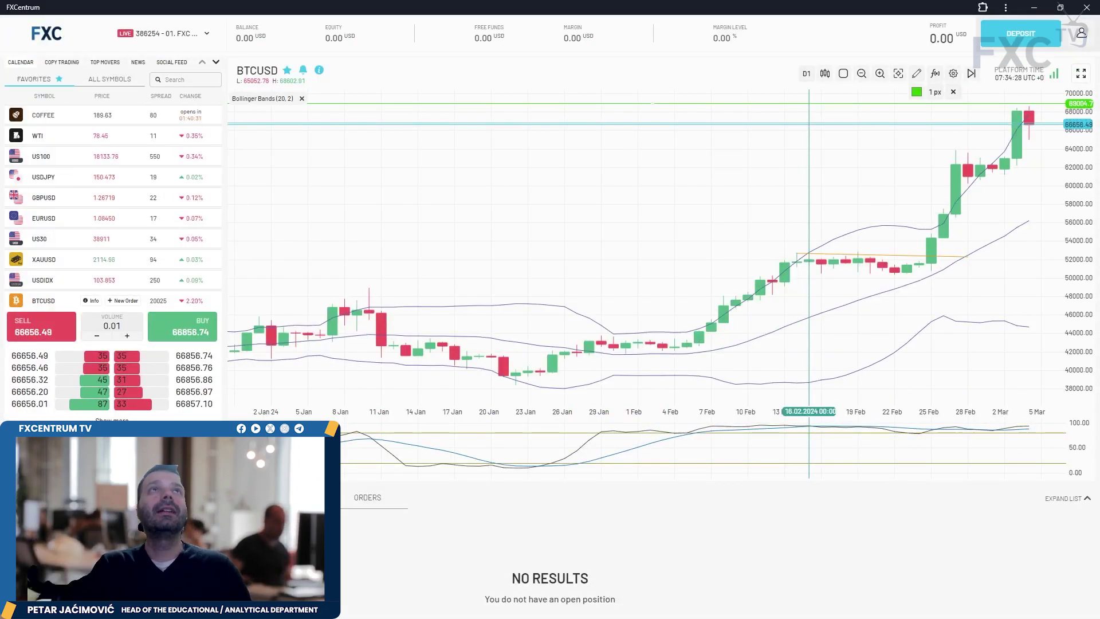
# Switch to the browser with the FXCentrum website, view its FXC TV page and return to the home page.
pyautogui.hotkey('alt', 'Tab')
pyautogui.moveTo(676, 117); pyautogui.dragTo(540, 113)
pyautogui.doubleClick(533, 115)
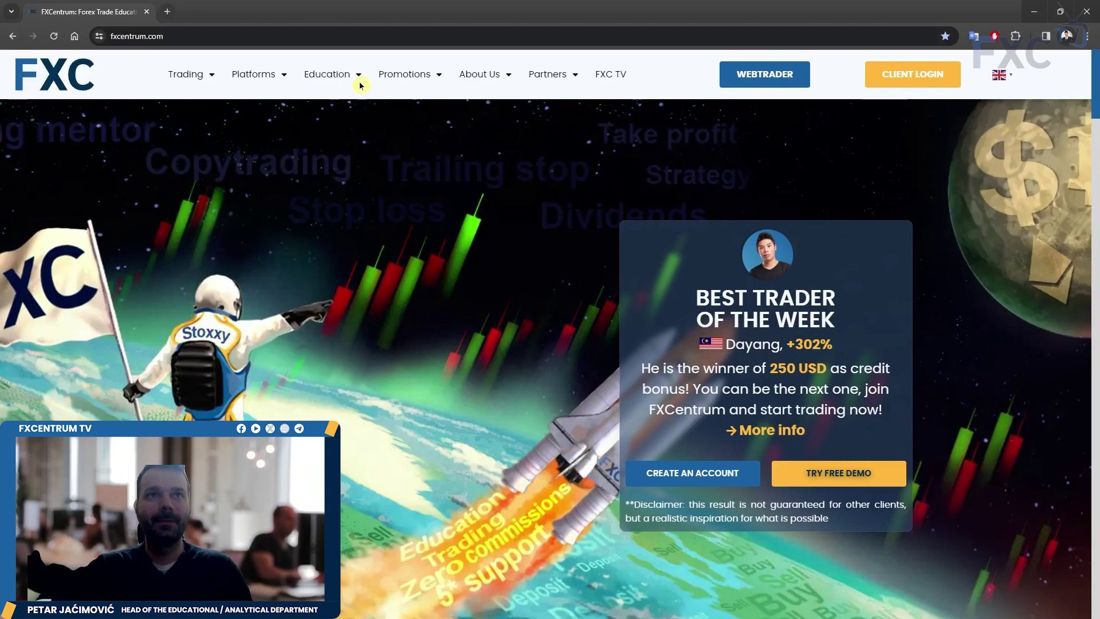
pyautogui.moveTo(415, 83)
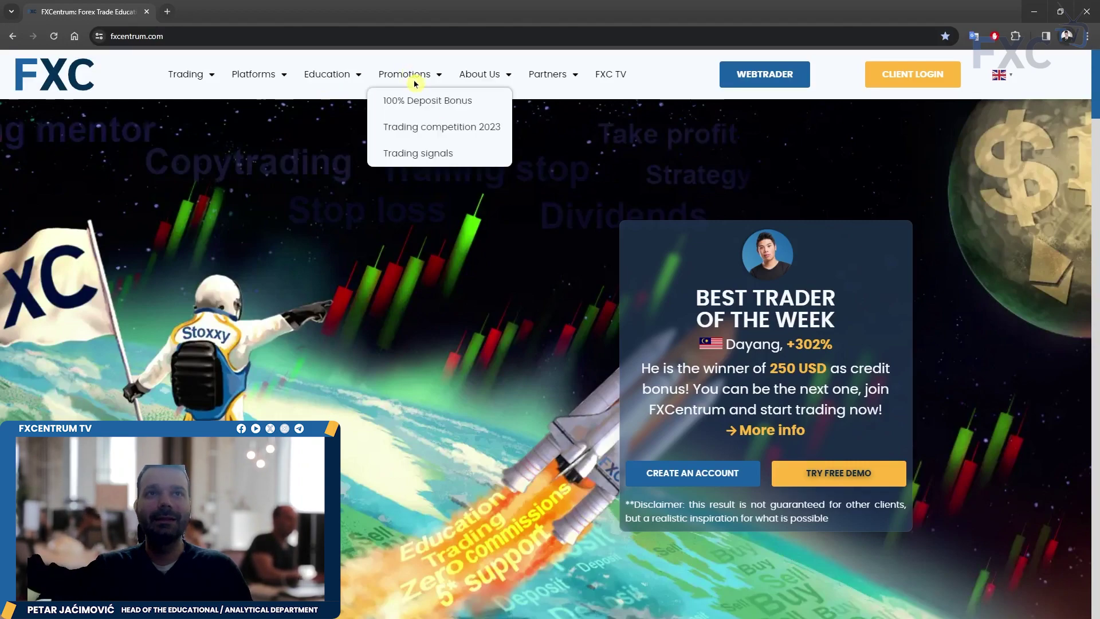
pyautogui.click(607, 81)
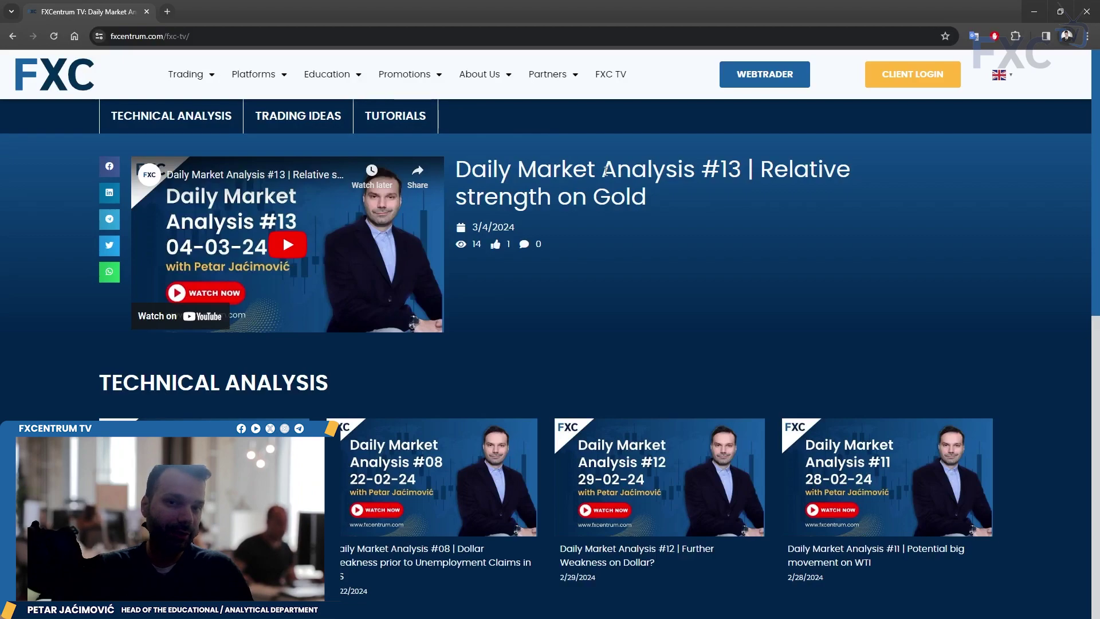
pyautogui.click(76, 78)
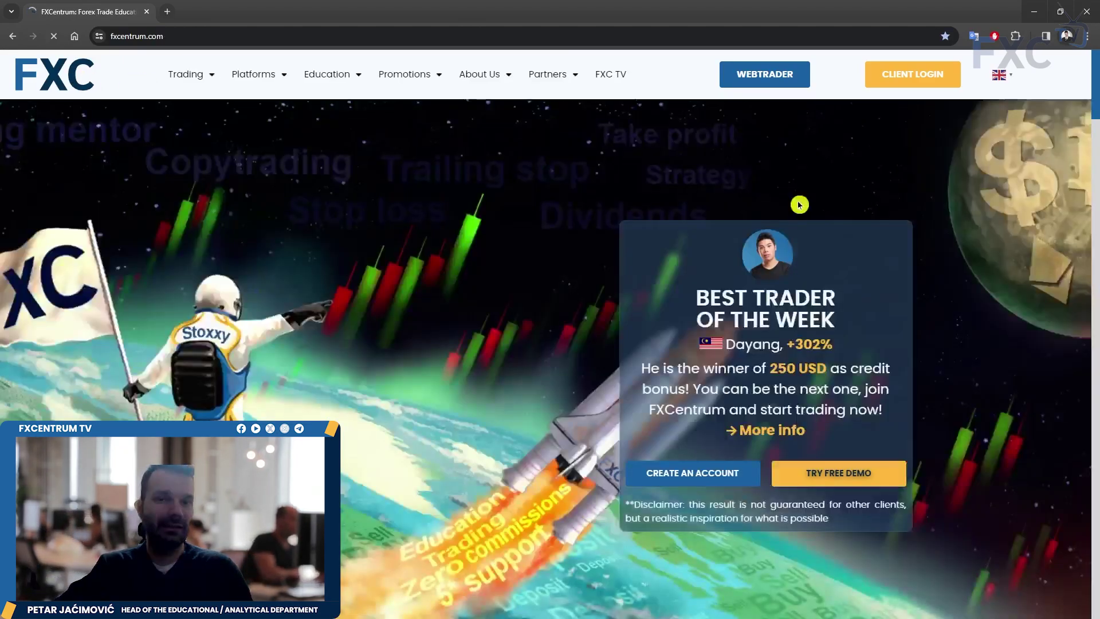